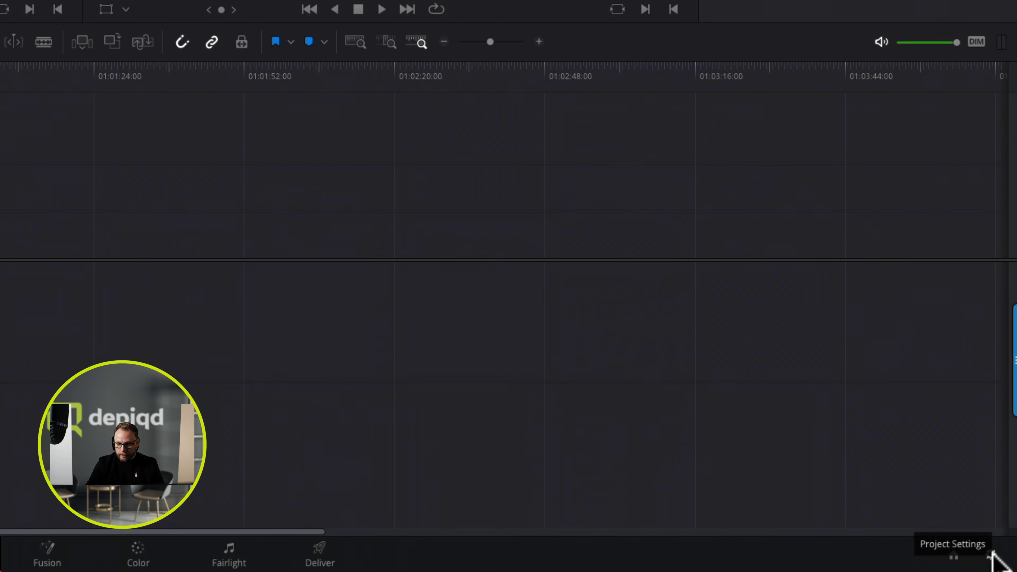
Step: Set the project's timeline resolution to 1080 x 1080 HD Square in Project Settings
{"action": "left_click", "coordinate": [993, 558]}
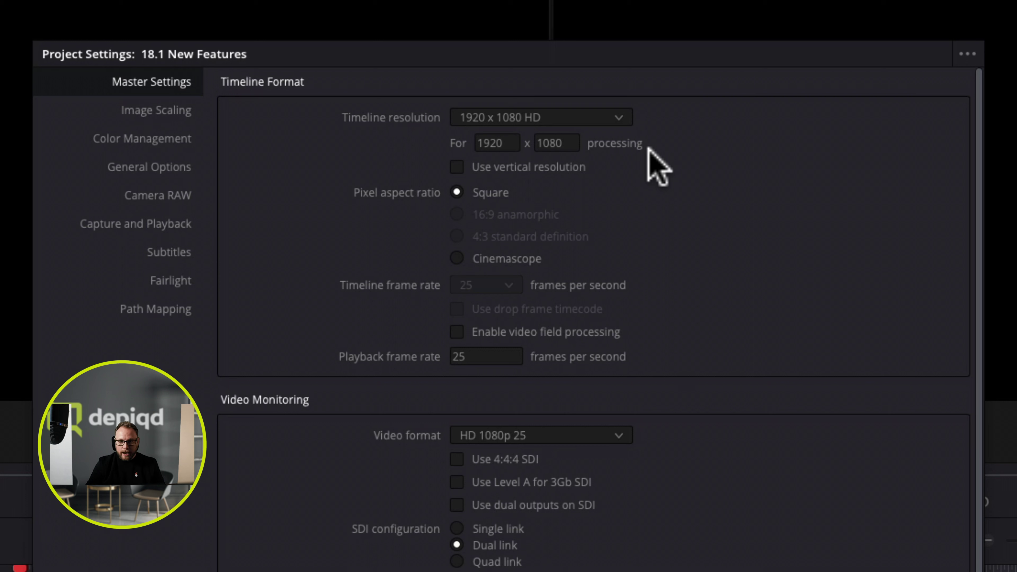
{"action": "left_click", "coordinate": [618, 116]}
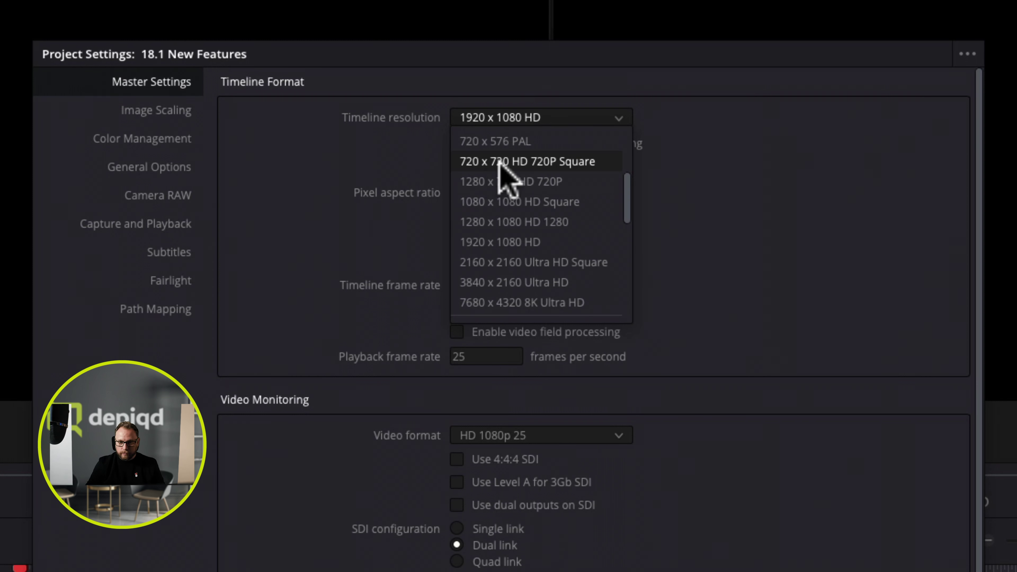
{"action": "mouse_move", "coordinate": [626, 198]}
{"action": "left_mouse_down"}
{"action": "mouse_move", "coordinate": [623, 290]}
{"action": "mouse_move", "coordinate": [626, 186]}
{"action": "mouse_move", "coordinate": [627, 209]}
{"action": "left_mouse_up"}
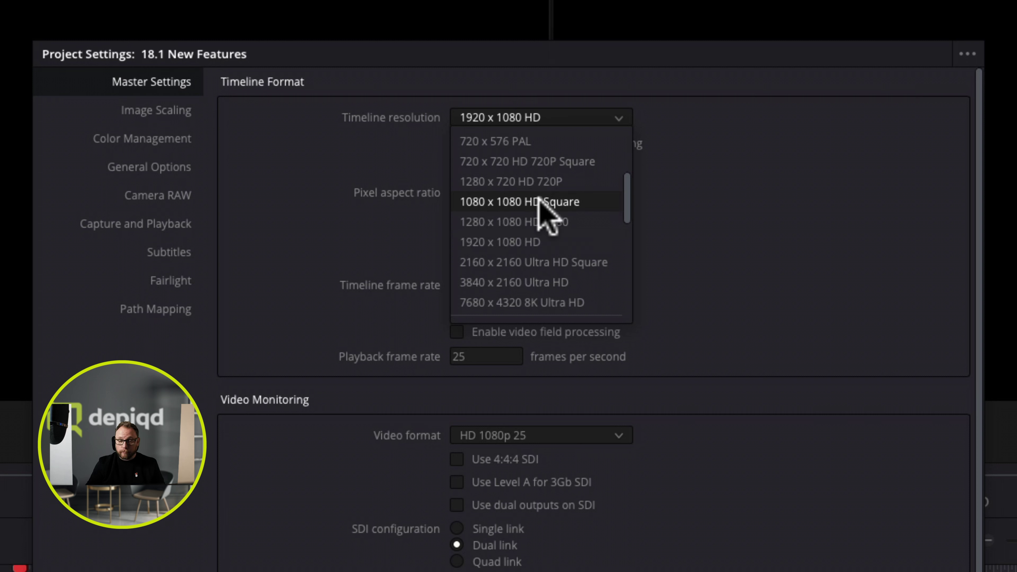
{"action": "left_click", "coordinate": [509, 200]}
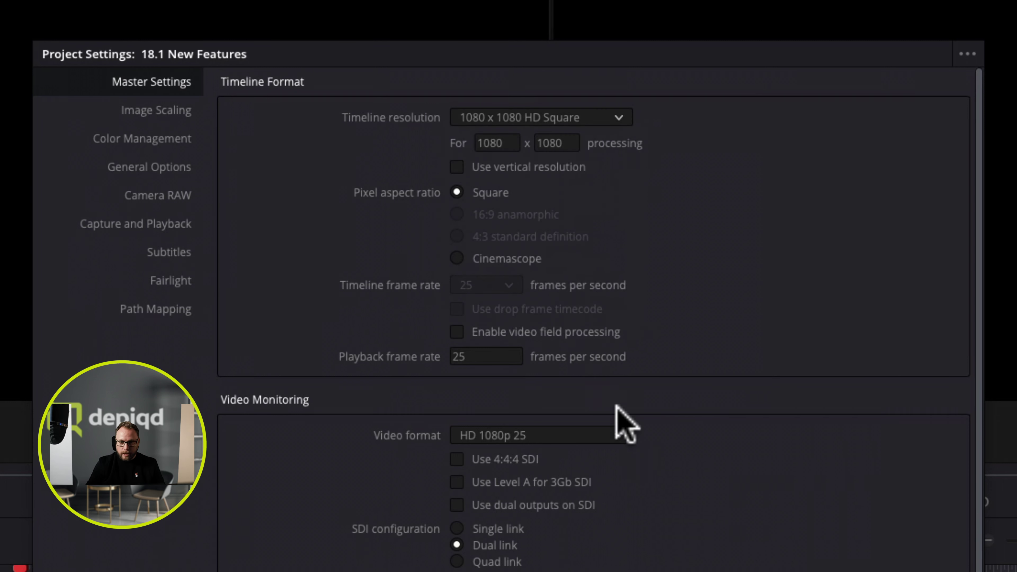
Step: Choose 1920 x 1080 HD with vertical resolution for a 1080 x 1920 timeline and save
{"action": "left_click", "coordinate": [913, 517]}
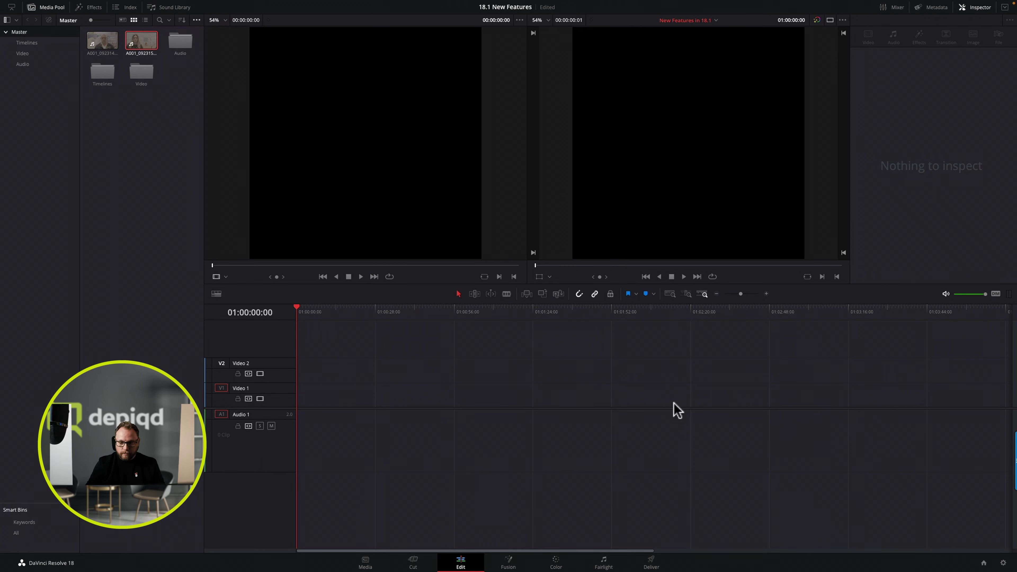
{"action": "left_click", "coordinate": [1004, 563]}
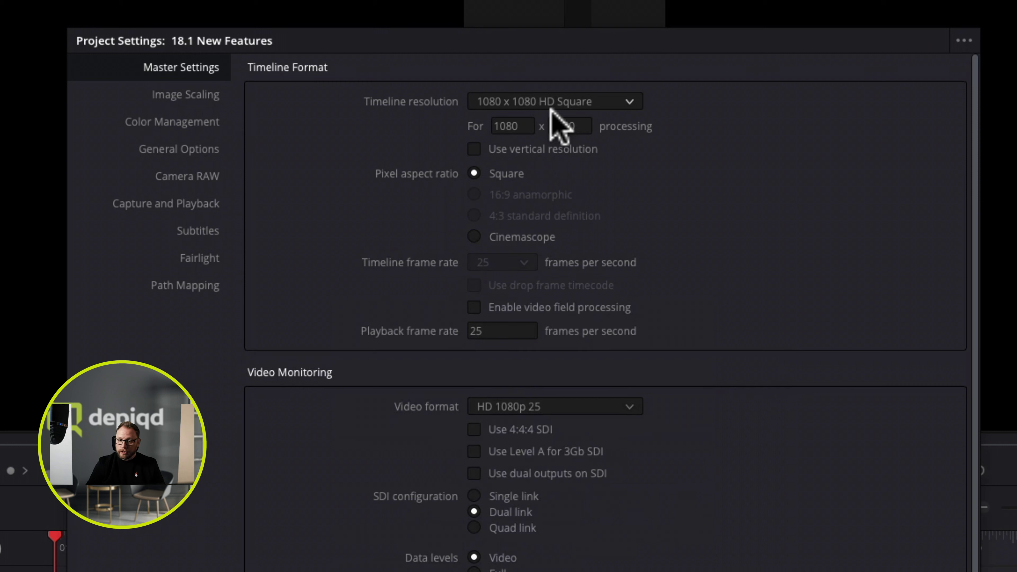
{"action": "left_click", "coordinate": [552, 105]}
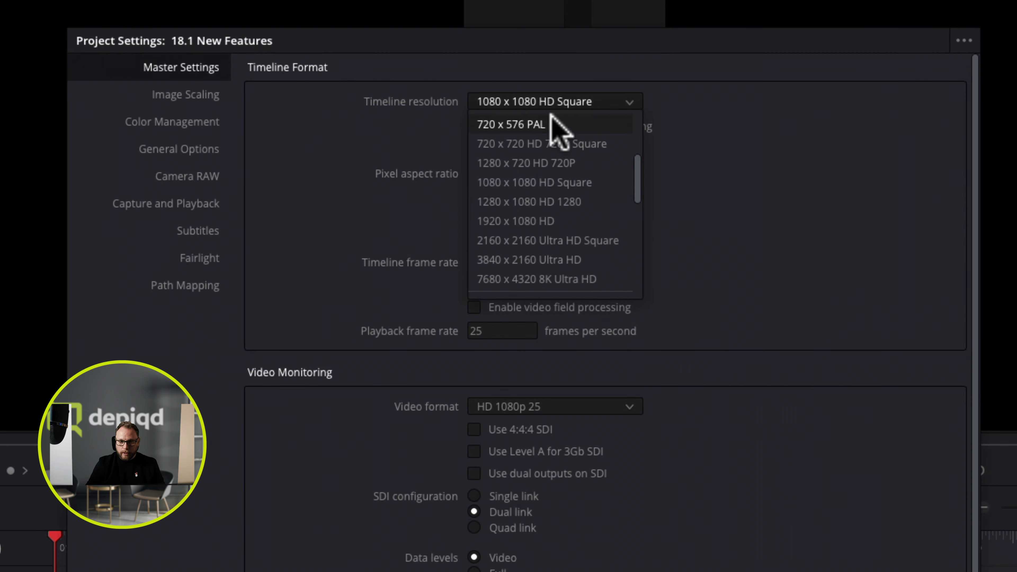
{"action": "scroll", "coordinate": [552, 130], "scroll_direction": "up", "scroll_amount": 3}
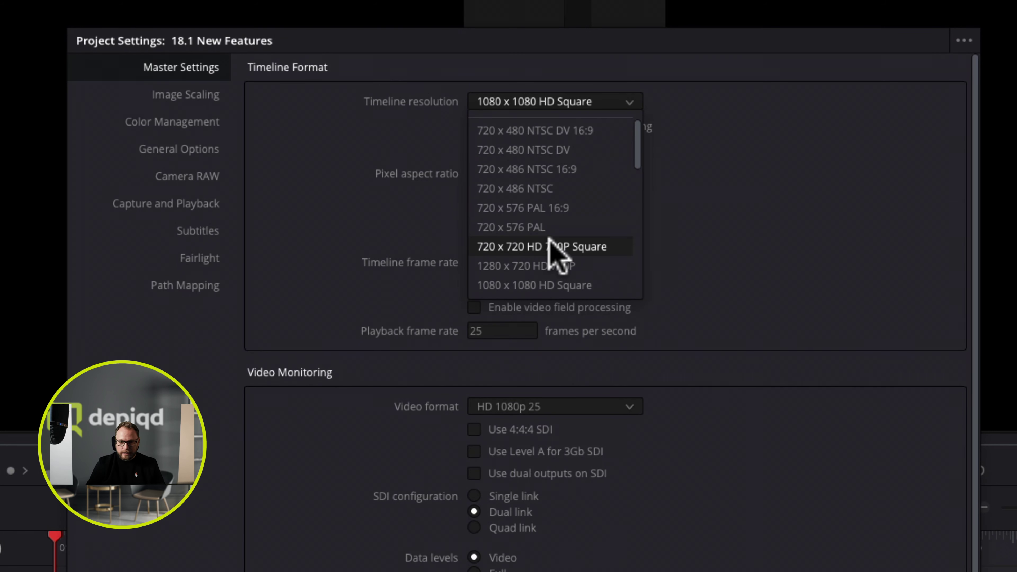
{"action": "scroll", "coordinate": [549, 239], "scroll_direction": "down", "scroll_amount": 3}
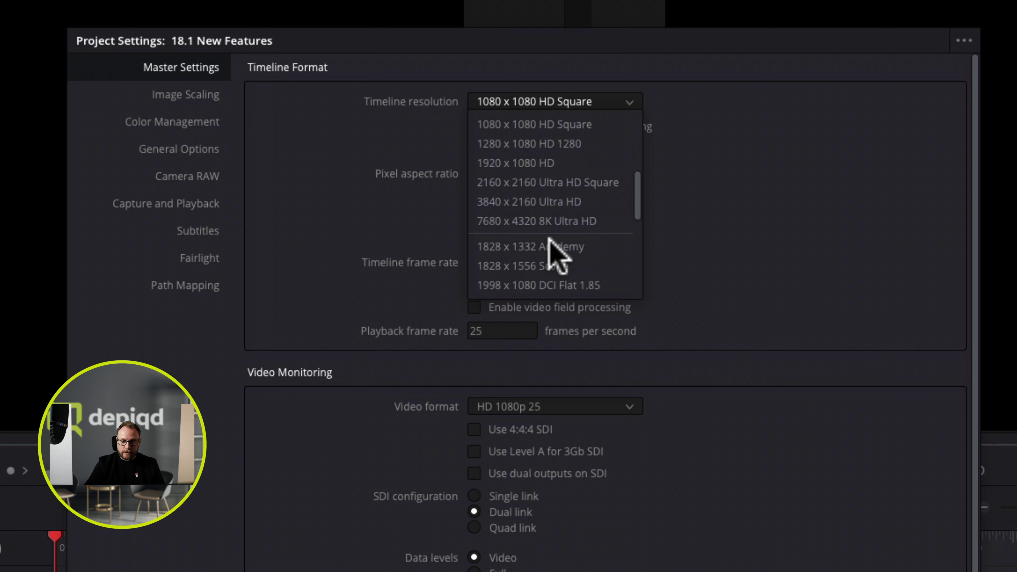
{"action": "left_click", "coordinate": [526, 162]}
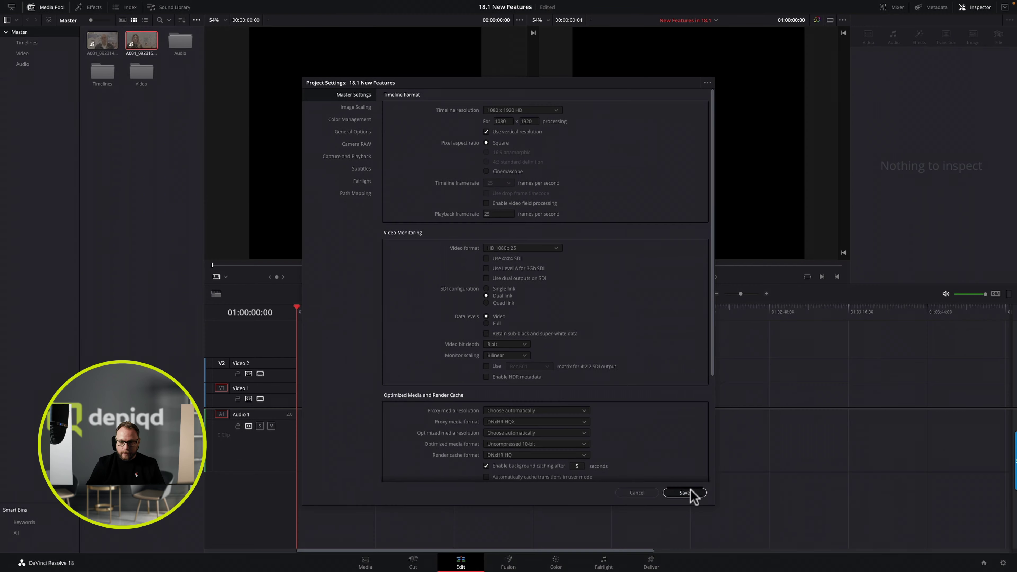
{"action": "left_click", "coordinate": [692, 496]}
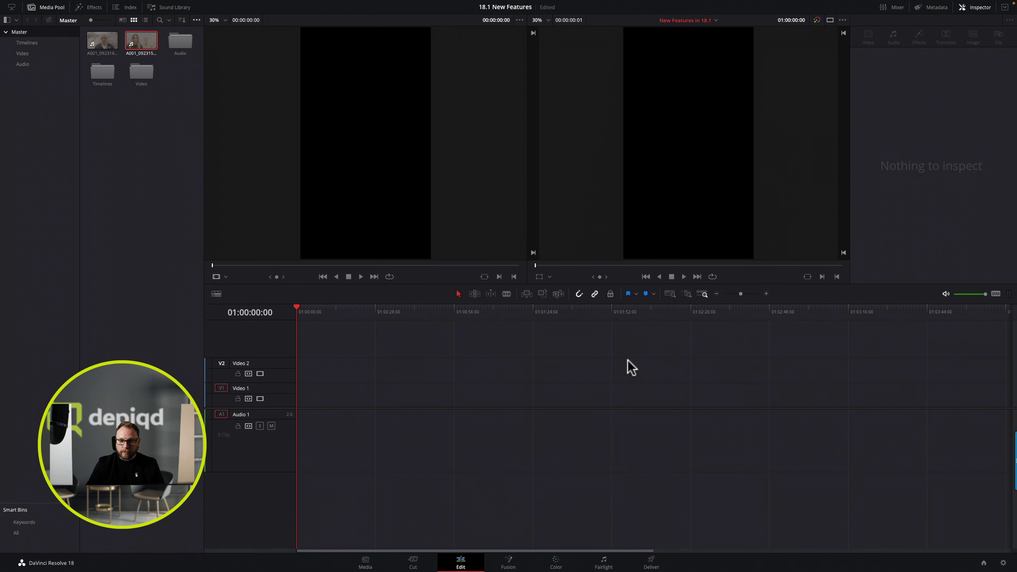
{"action": "left_click_drag", "start_coordinate": [140, 40], "coordinate": [328, 395]}
{"action": "left_click", "coordinate": [412, 324]}
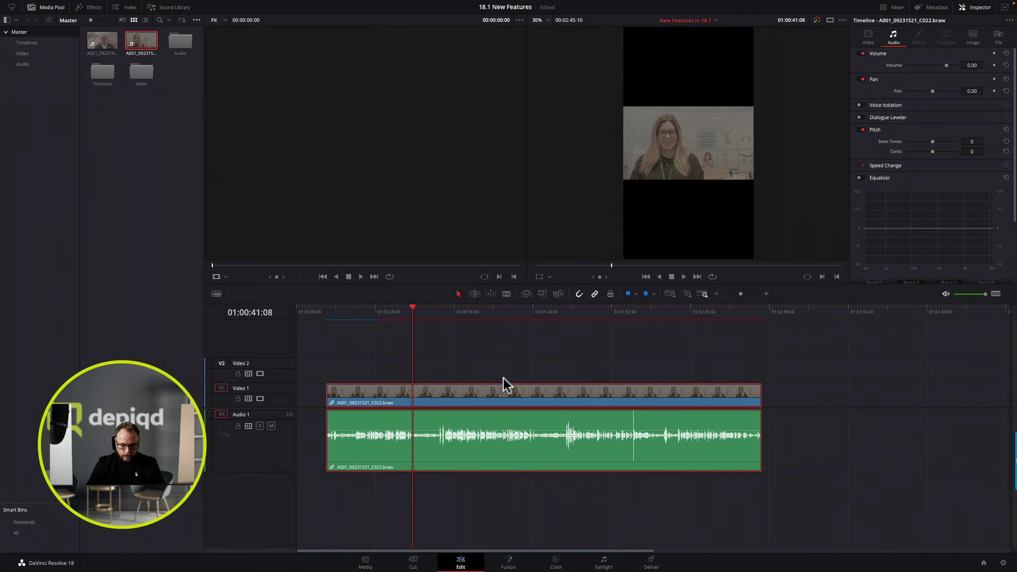
{"action": "key", "text": "Delete"}
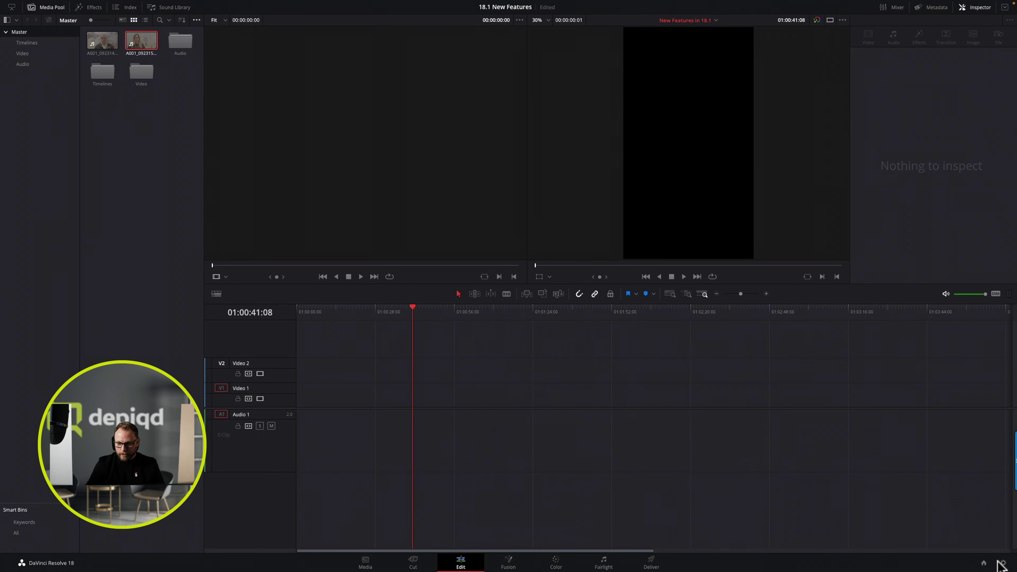
Step: Set Image Scaling's mismatched resolution files to Scale full frame with crop and save
{"action": "left_click", "coordinate": [1003, 563]}
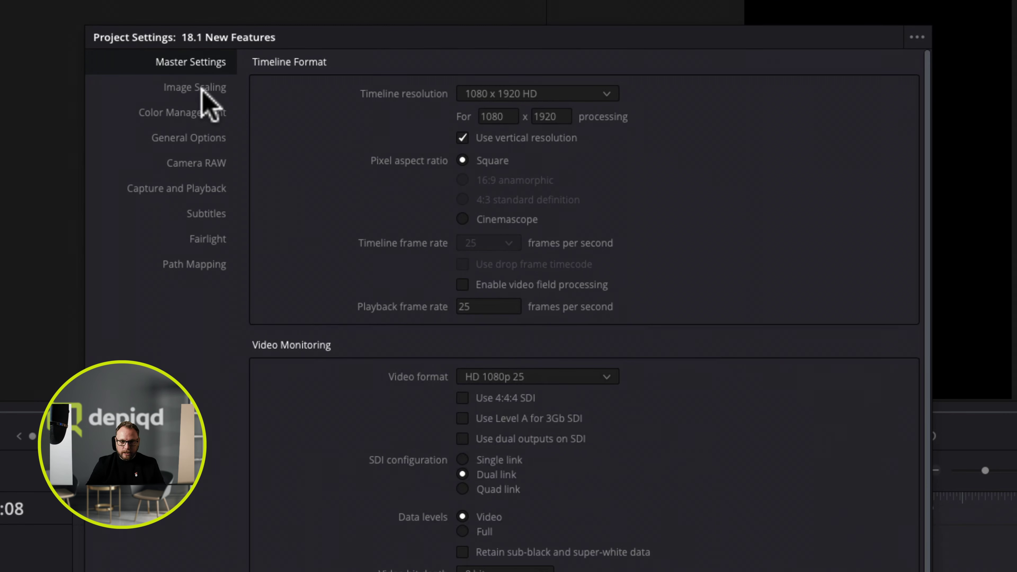
{"action": "left_click", "coordinate": [187, 87]}
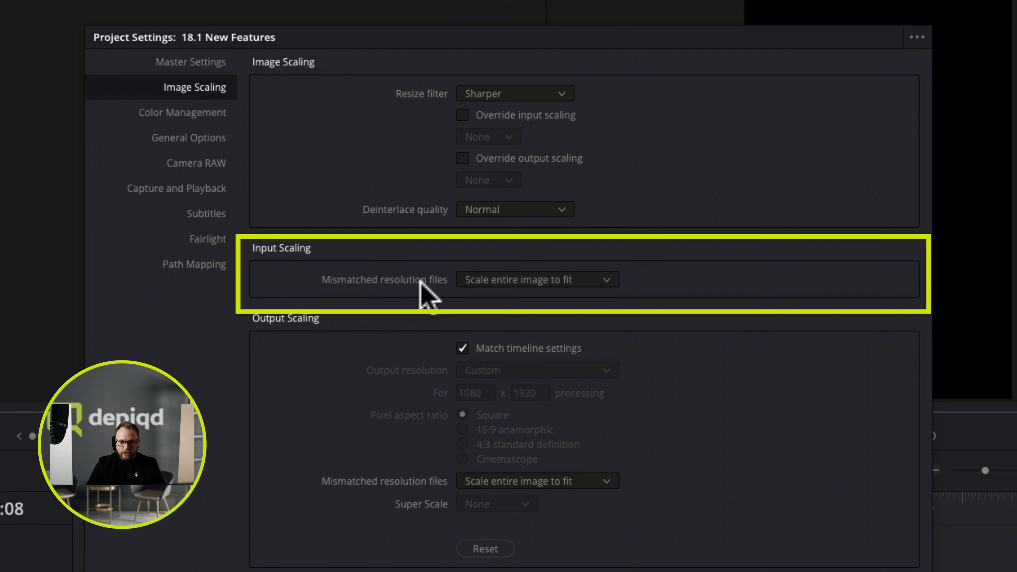
{"action": "left_click", "coordinate": [554, 282]}
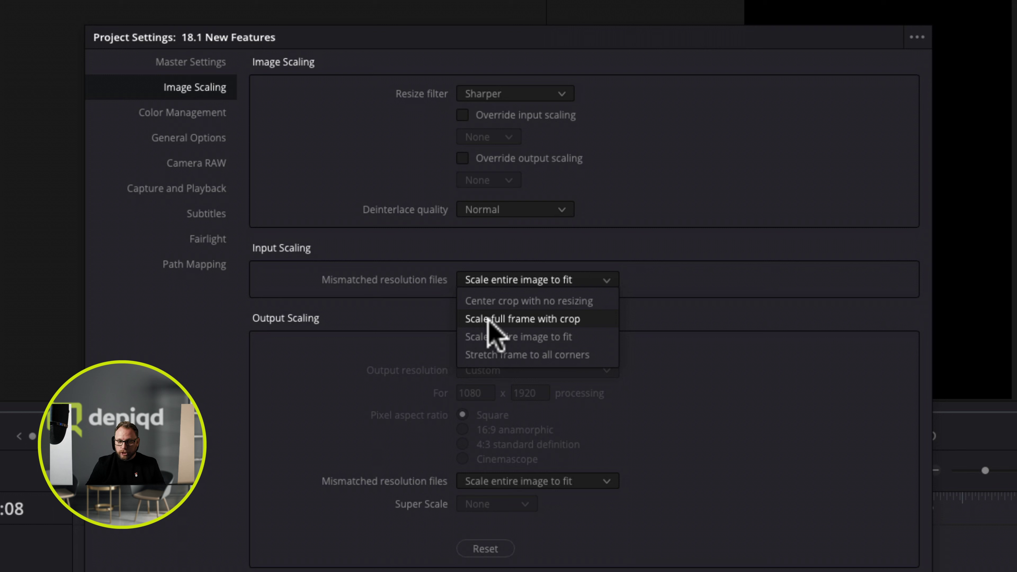
{"action": "left_click", "coordinate": [518, 320]}
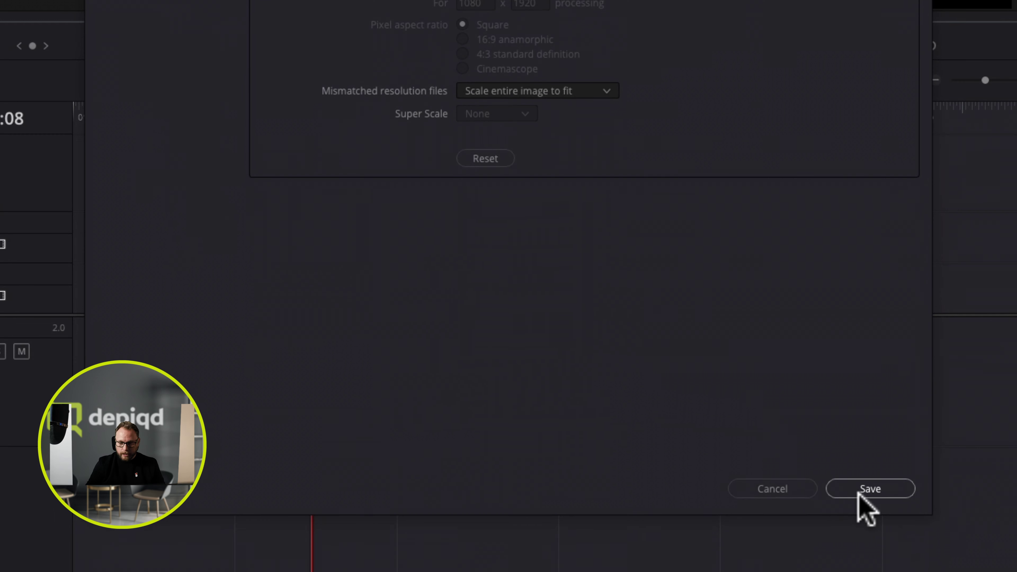
{"action": "left_click", "coordinate": [861, 489]}
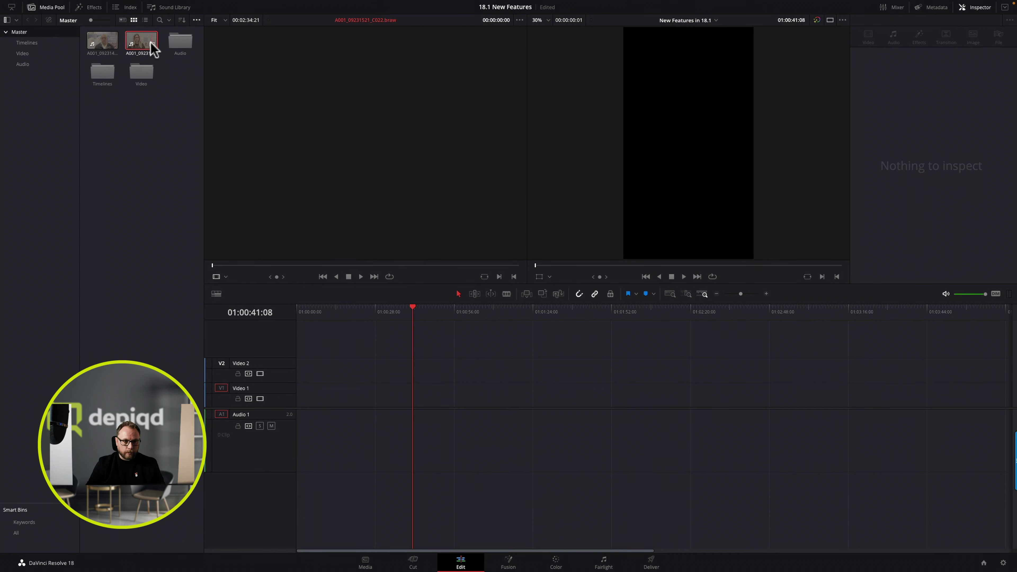
Step: Add the clip to the timeline and shift it to Position X 166 in the Inspector
{"action": "left_click_drag", "start_coordinate": [142, 42], "coordinate": [312, 391]}
{"action": "left_click", "coordinate": [434, 399]}
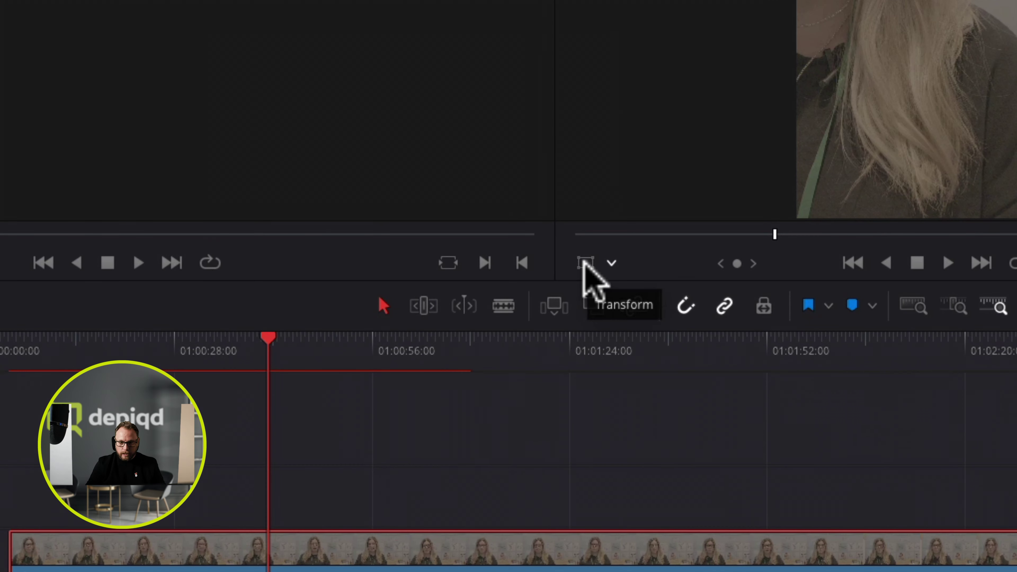
{"action": "left_click", "coordinate": [584, 263]}
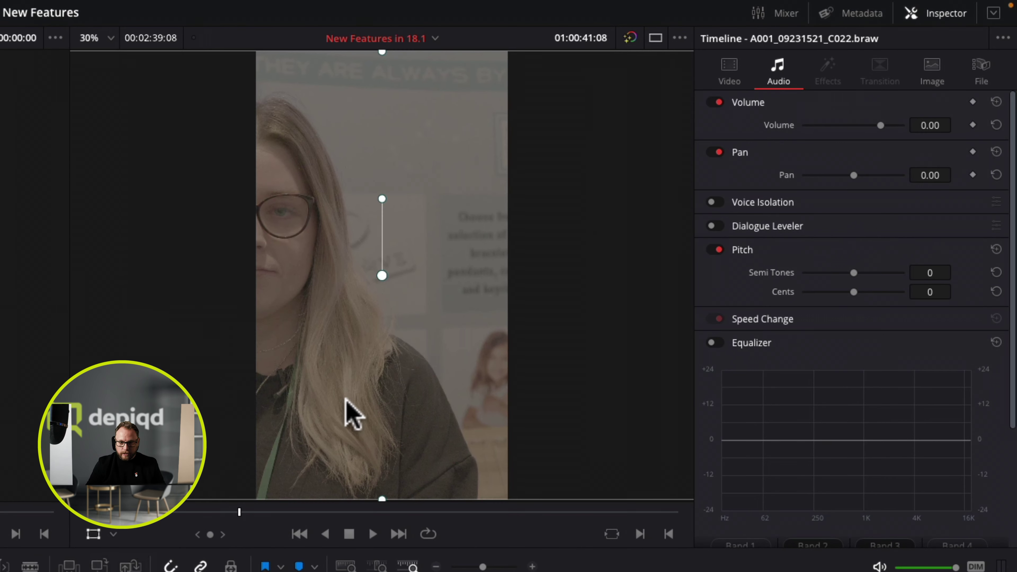
{"action": "scroll", "coordinate": [345, 399], "scroll_direction": "down", "scroll_amount": 3}
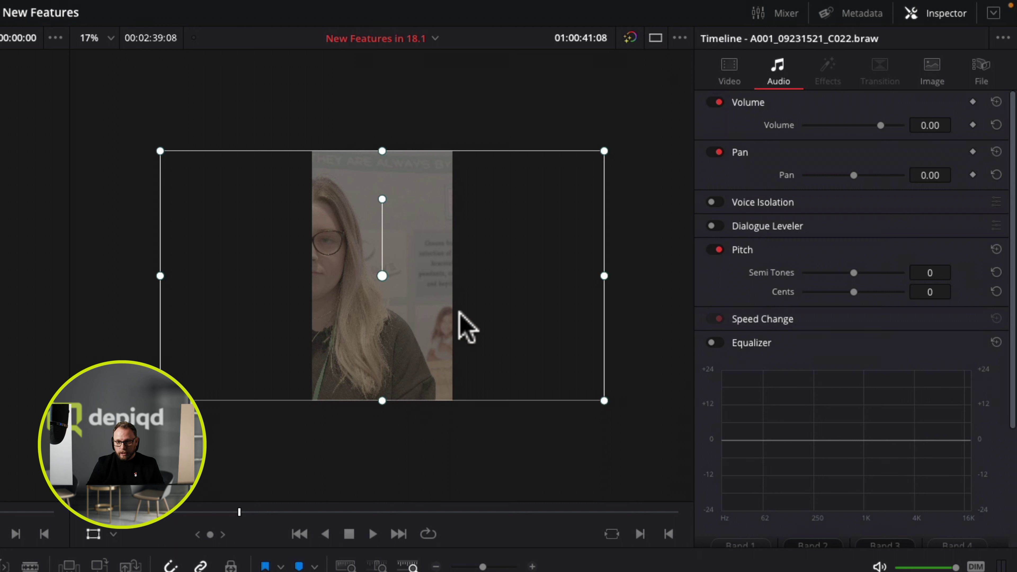
{"action": "left_click", "coordinate": [733, 71]}
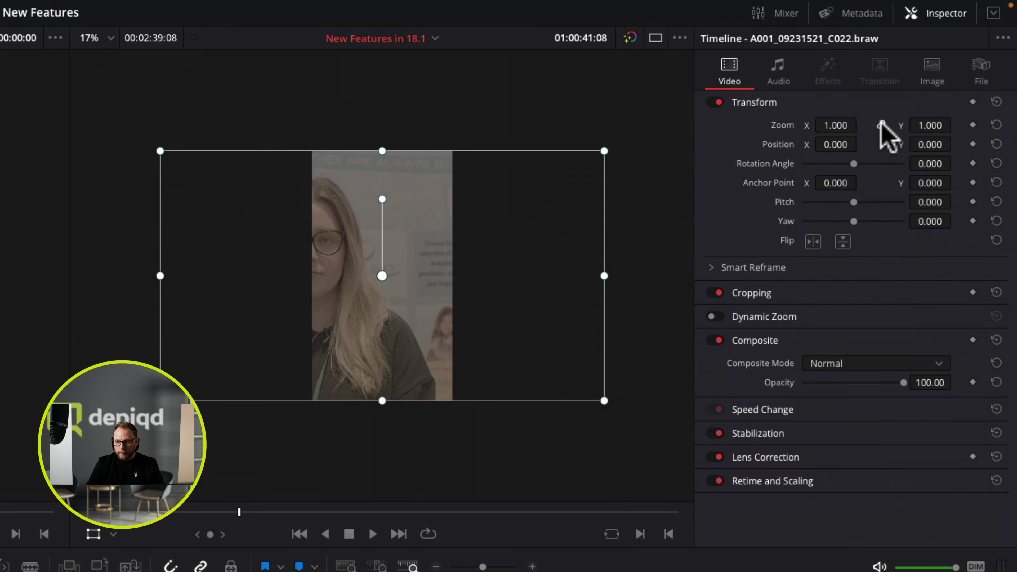
{"action": "left_click_drag", "start_coordinate": [862, 144], "coordinate": [861, 145]}
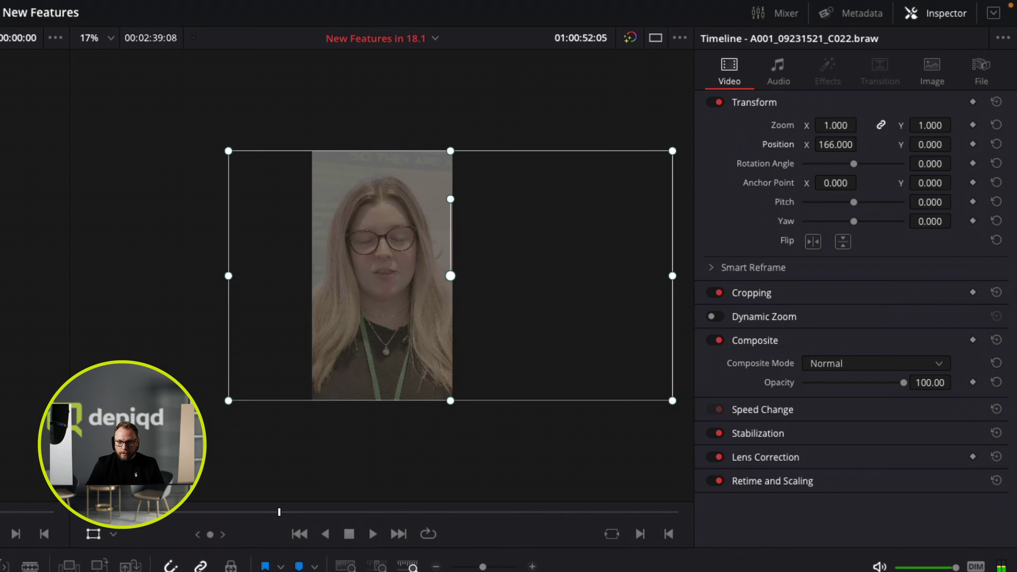
Step: Reset the viewer zoom to 30%, move the clip to the timeline start, and rewind the playhead
{"action": "left_click", "coordinate": [103, 40]}
{"action": "left_click", "coordinate": [109, 72]}
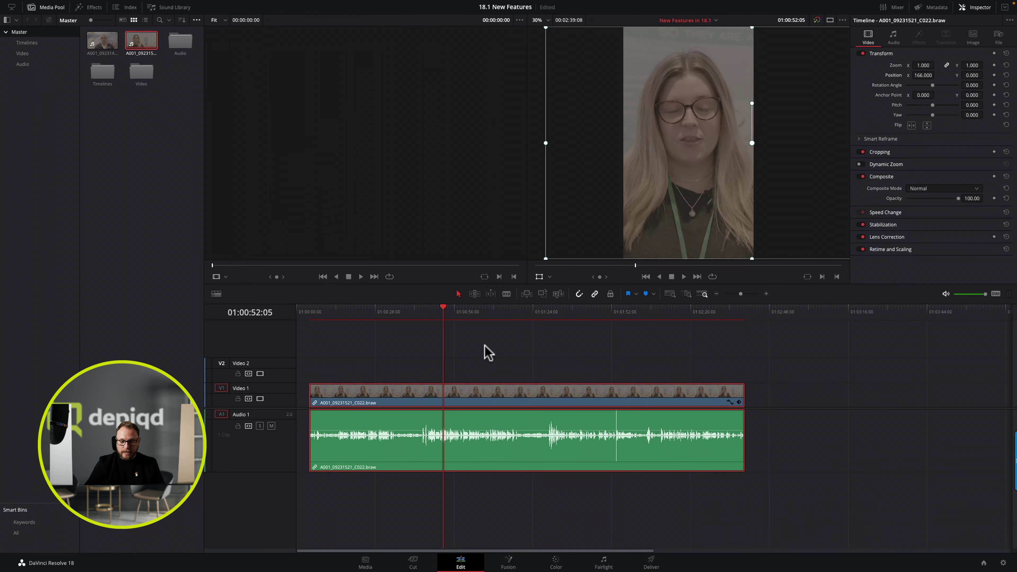
{"action": "left_click_drag", "start_coordinate": [472, 393], "coordinate": [461, 391]}
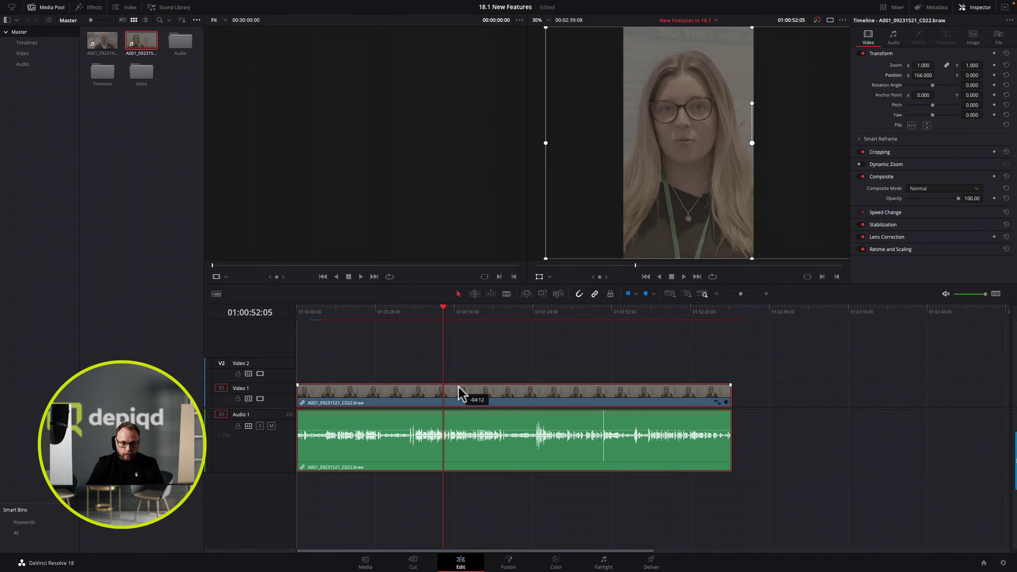
{"action": "left_click", "coordinate": [488, 371]}
{"action": "left_click", "coordinate": [298, 321]}
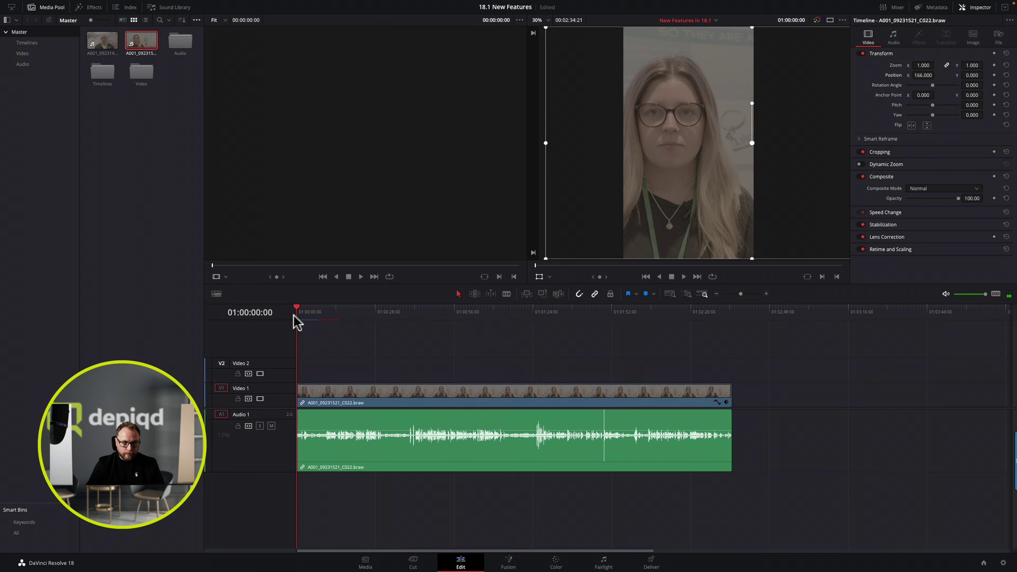
Step: Begin creating a new timeline from the Master bin, then cancel it
{"action": "right_click", "coordinate": [129, 130]}
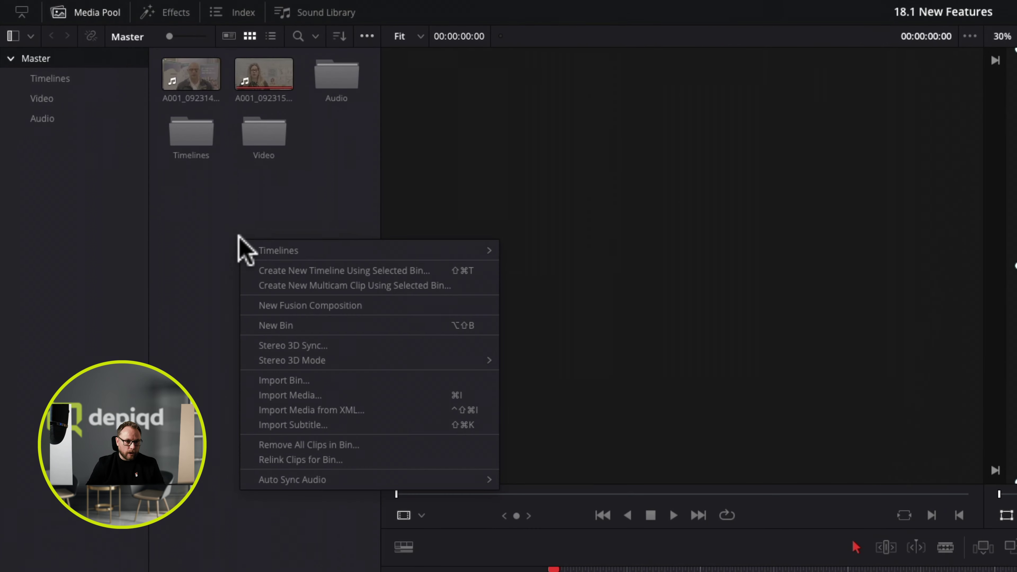
{"action": "mouse_move", "coordinate": [207, 129]}
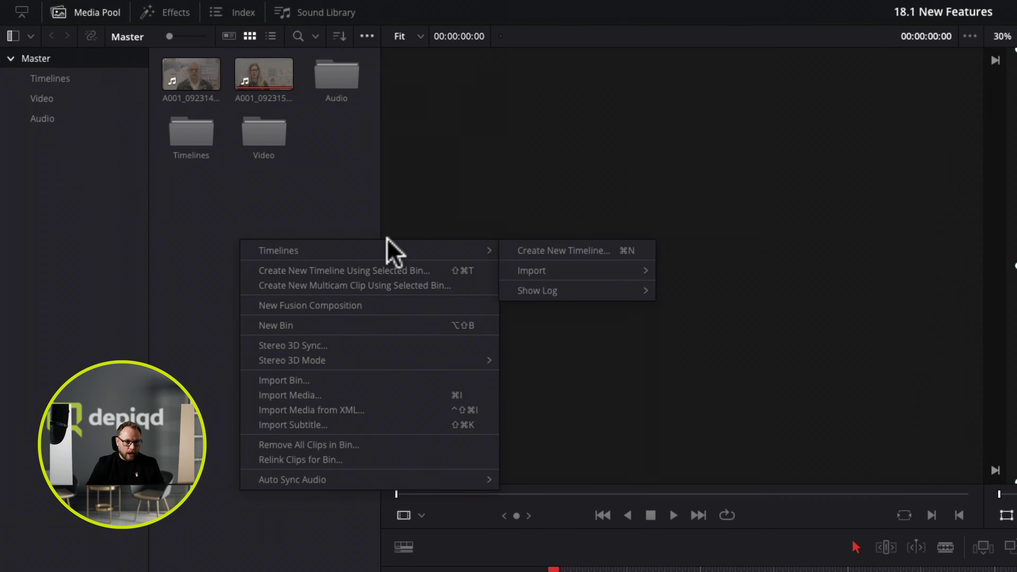
{"action": "left_click", "coordinate": [560, 250]}
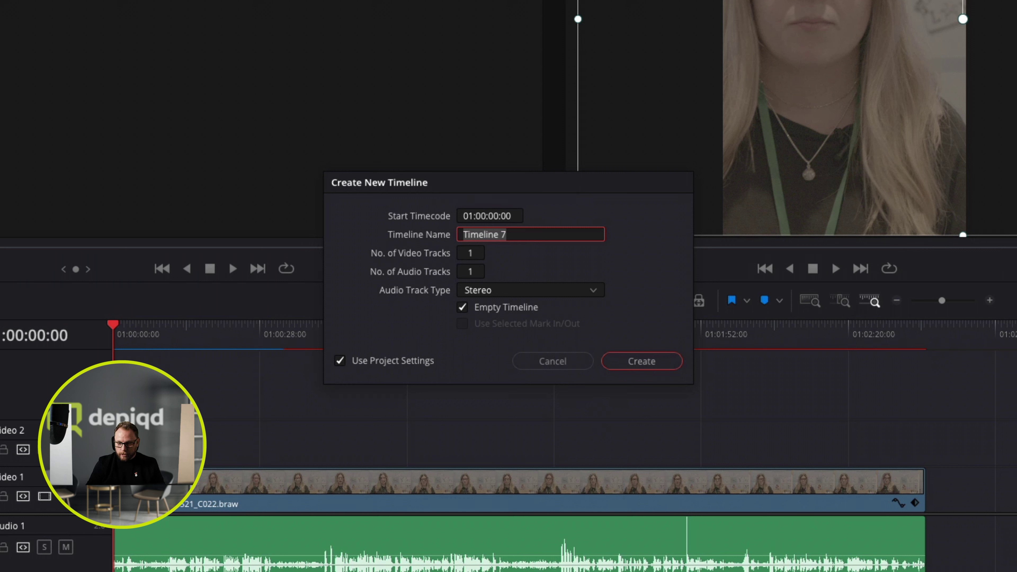
{"action": "left_click", "coordinate": [539, 362]}
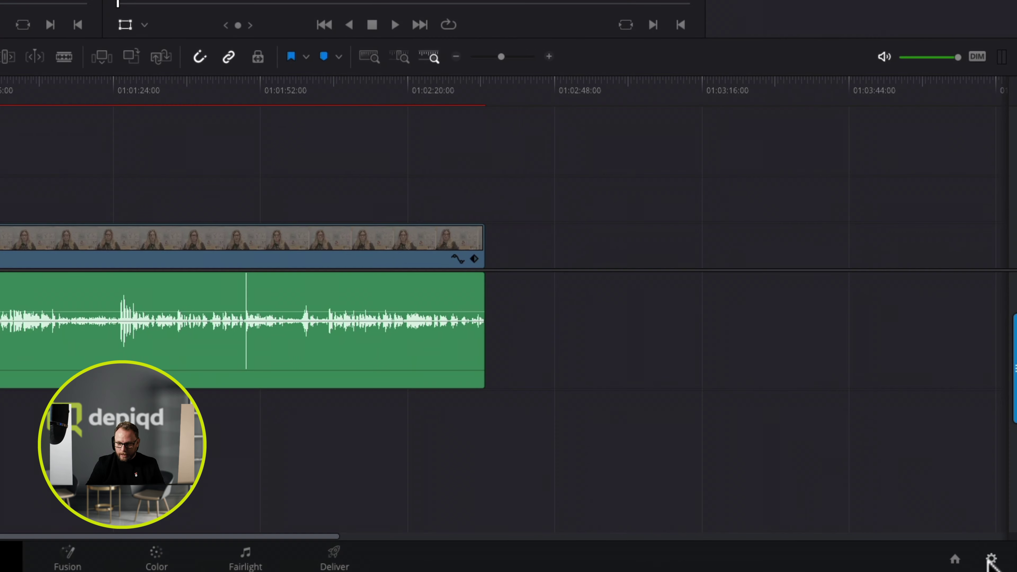
Step: Turn off vertical resolution in Master Settings for a 1920 x 1080 timeline and save
{"action": "left_click", "coordinate": [991, 560]}
{"action": "left_click", "coordinate": [226, 73]}
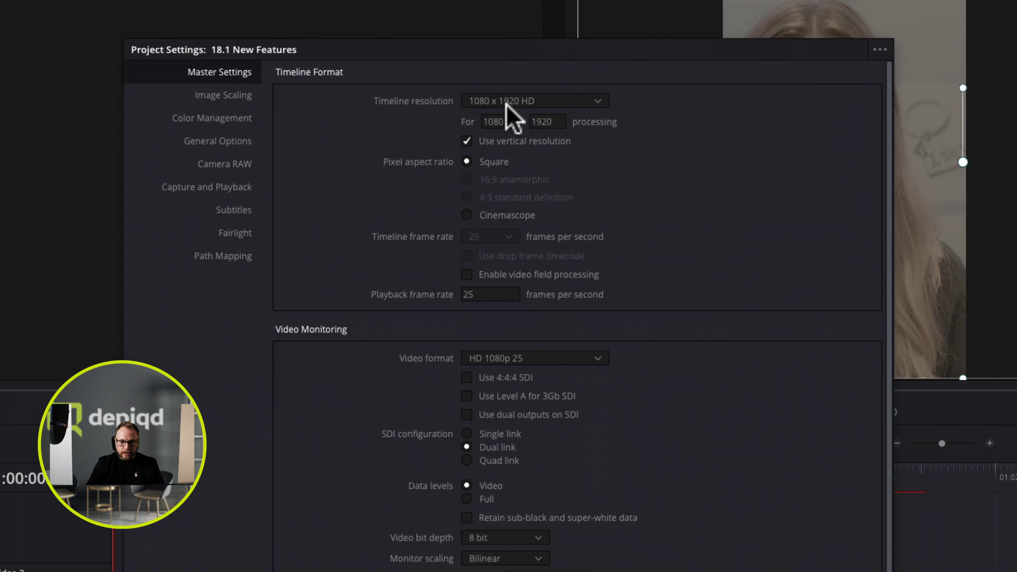
{"action": "left_click", "coordinate": [544, 100]}
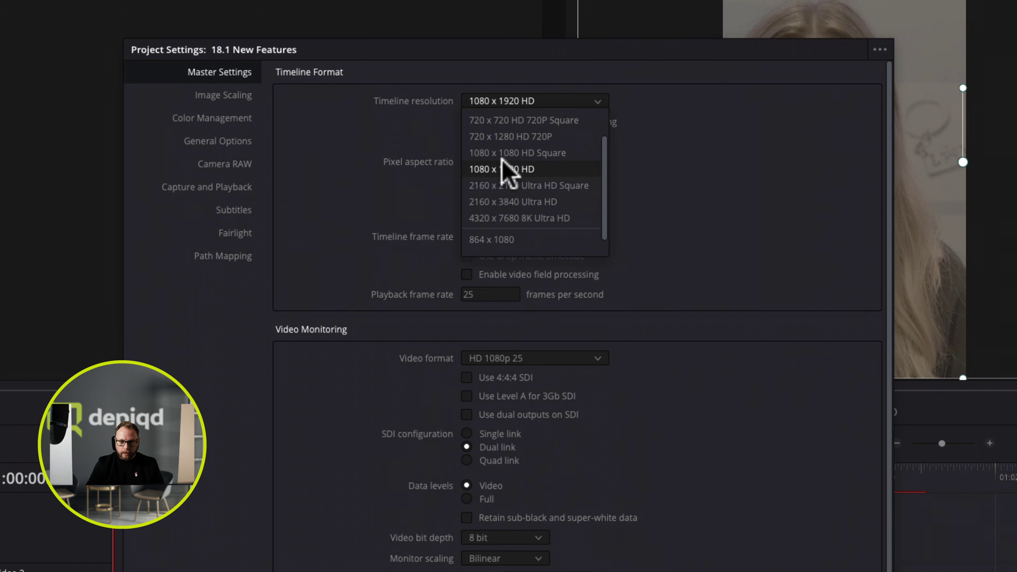
{"action": "left_click", "coordinate": [625, 154]}
{"action": "left_click", "coordinate": [495, 141]}
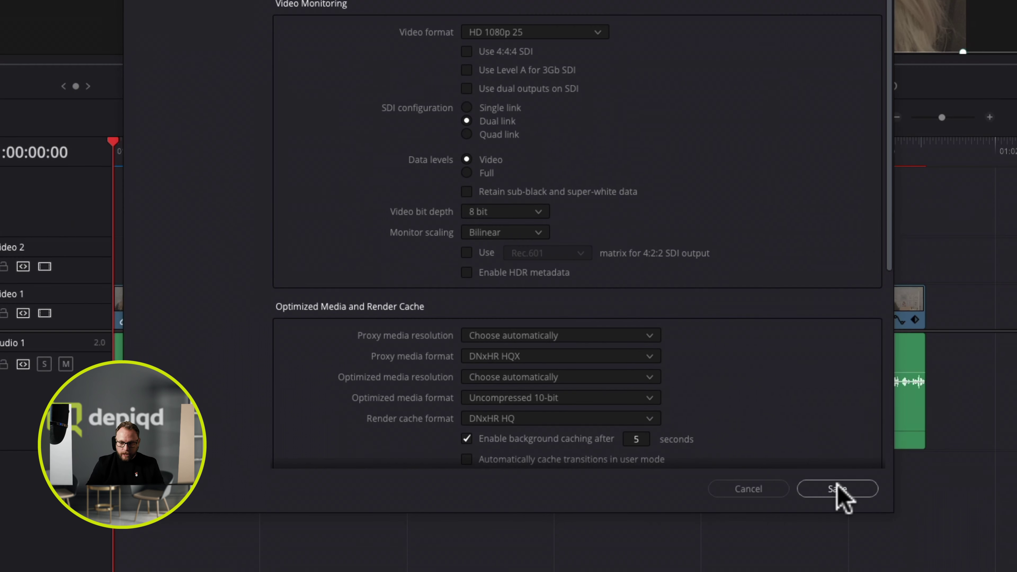
{"action": "left_click", "coordinate": [838, 489]}
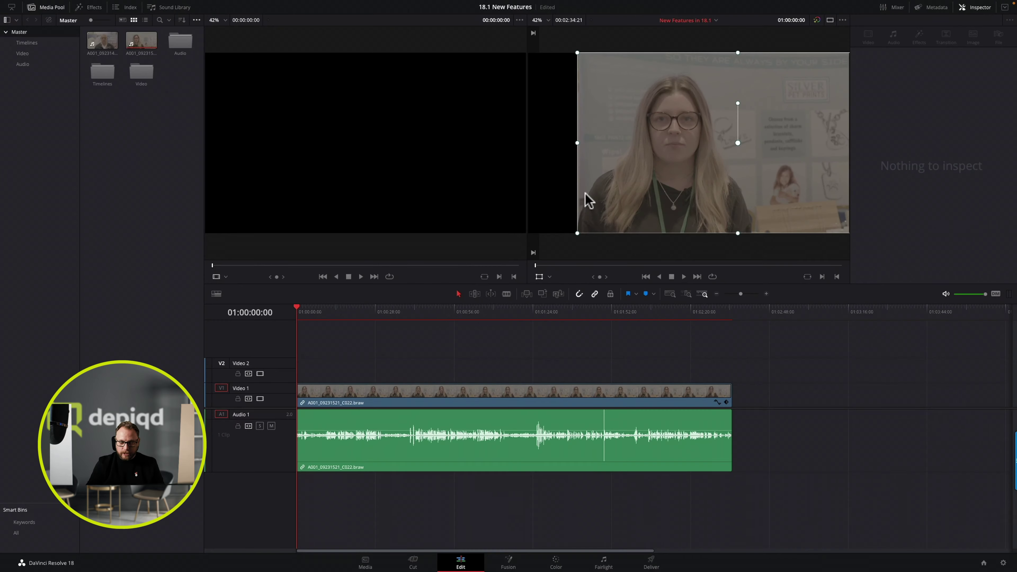
Step: Reset the V1 clip's Position X to 0 in the Inspector, then deselect it
{"action": "left_click", "coordinate": [473, 392]}
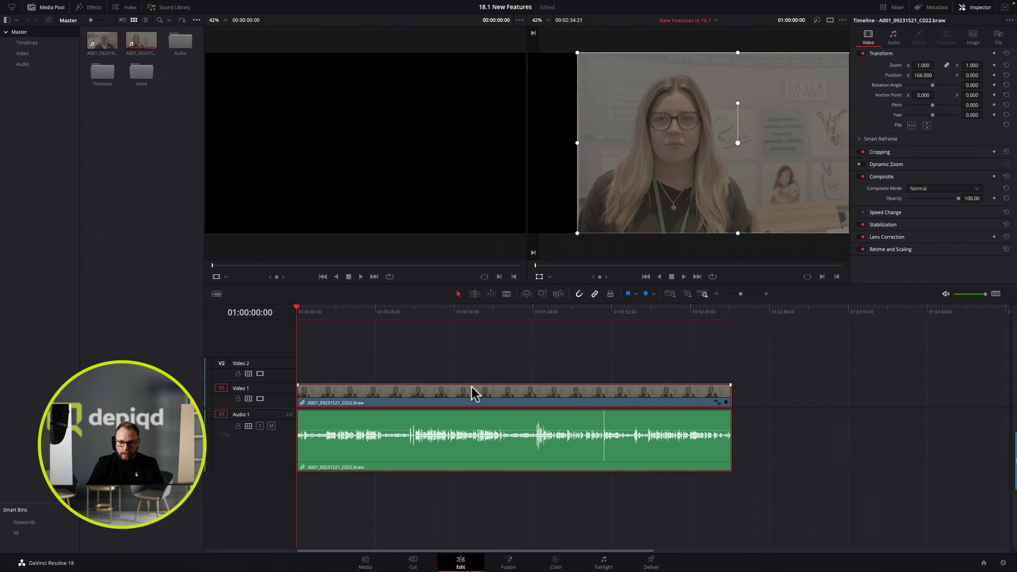
{"action": "double_click", "coordinate": [894, 75]}
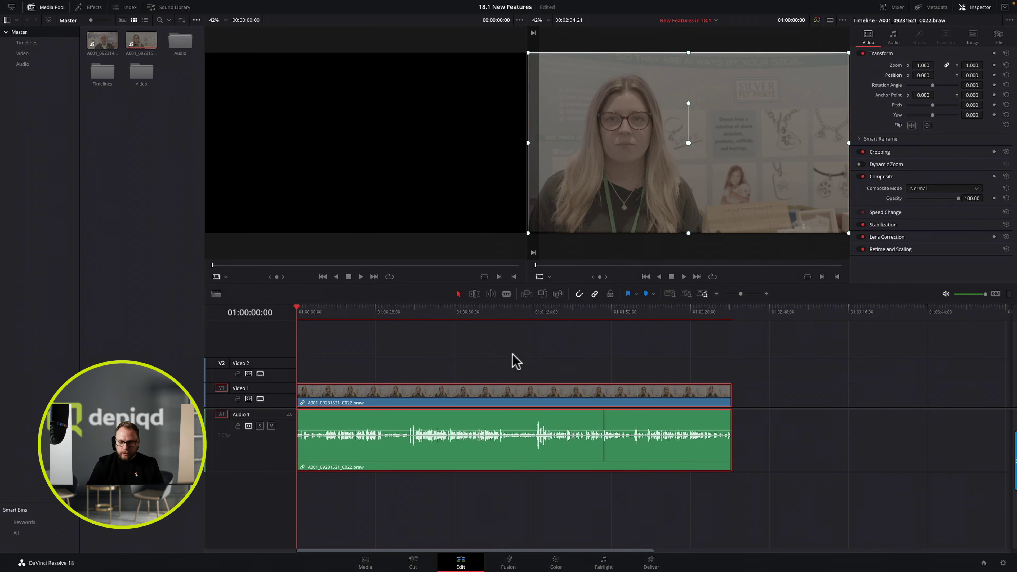
{"action": "left_click", "coordinate": [539, 277]}
{"action": "left_click", "coordinate": [484, 361]}
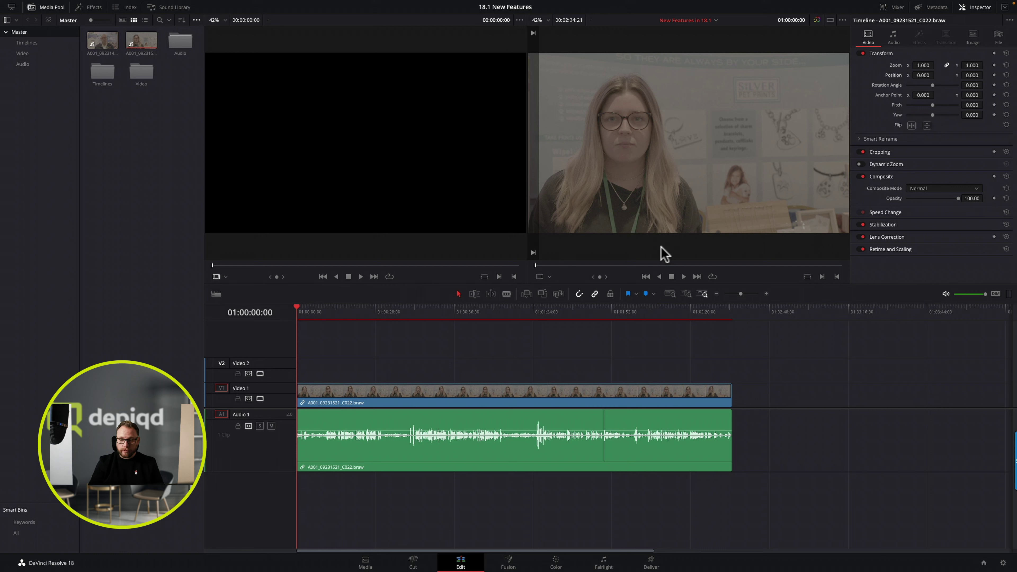
{"action": "left_click", "coordinate": [155, 148]}
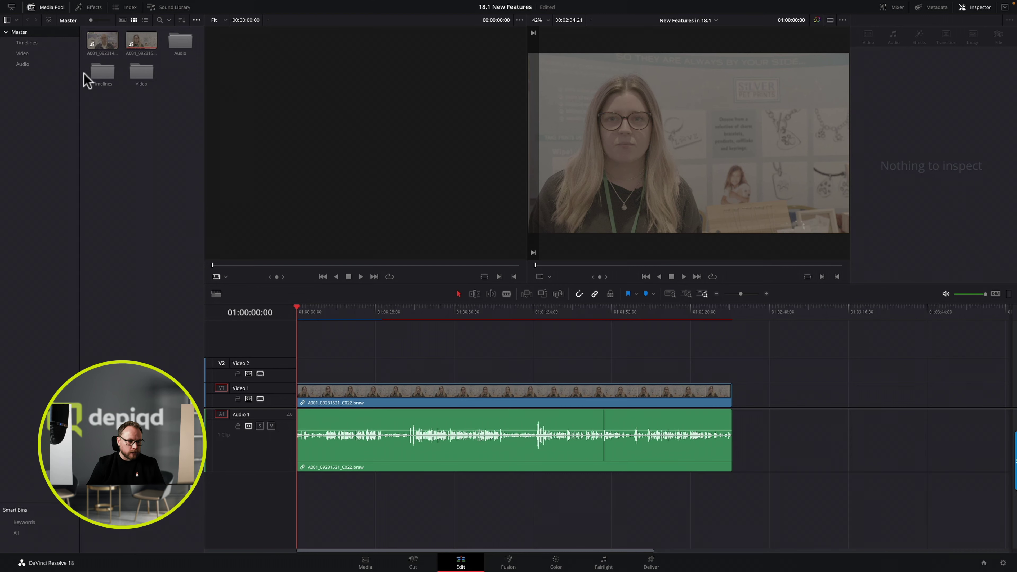
Step: Duplicate the New Features timeline in the Timelines bin, copying its render cache
{"action": "left_click", "coordinate": [36, 42]}
{"action": "left_click", "coordinate": [175, 69]}
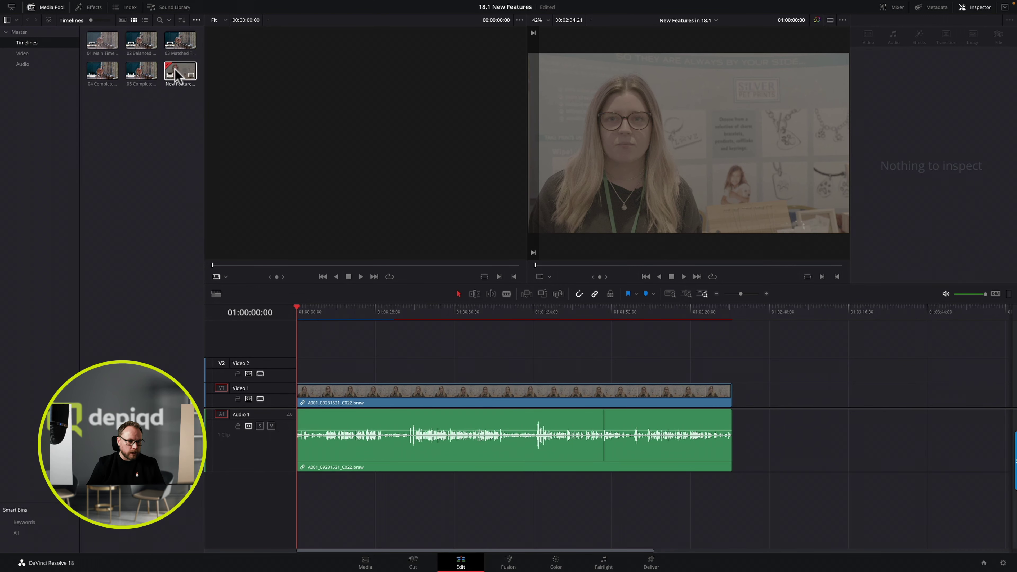
{"action": "right_click", "coordinate": [175, 70]}
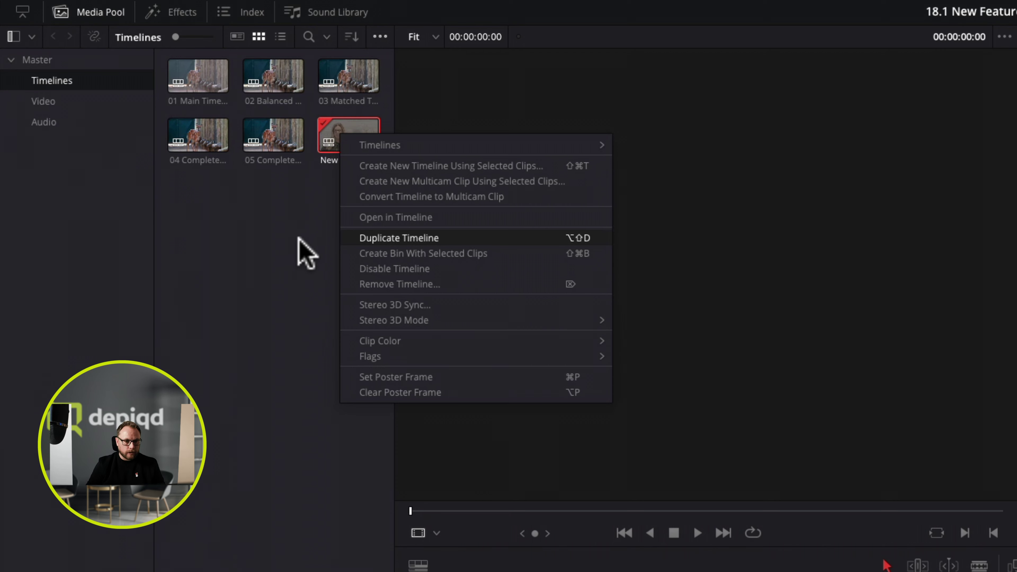
{"action": "key", "text": "Return"}
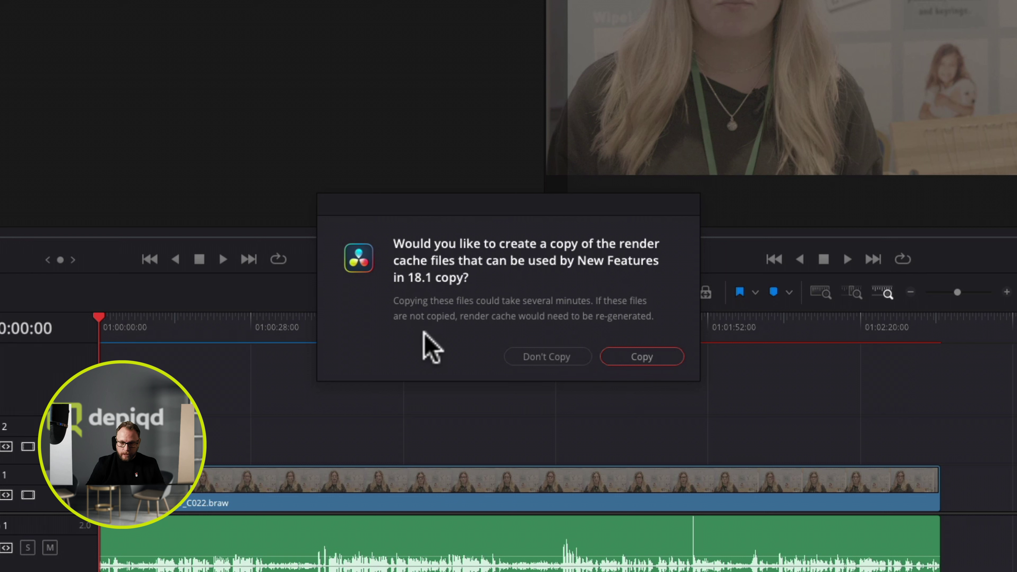
{"action": "left_click", "coordinate": [616, 354]}
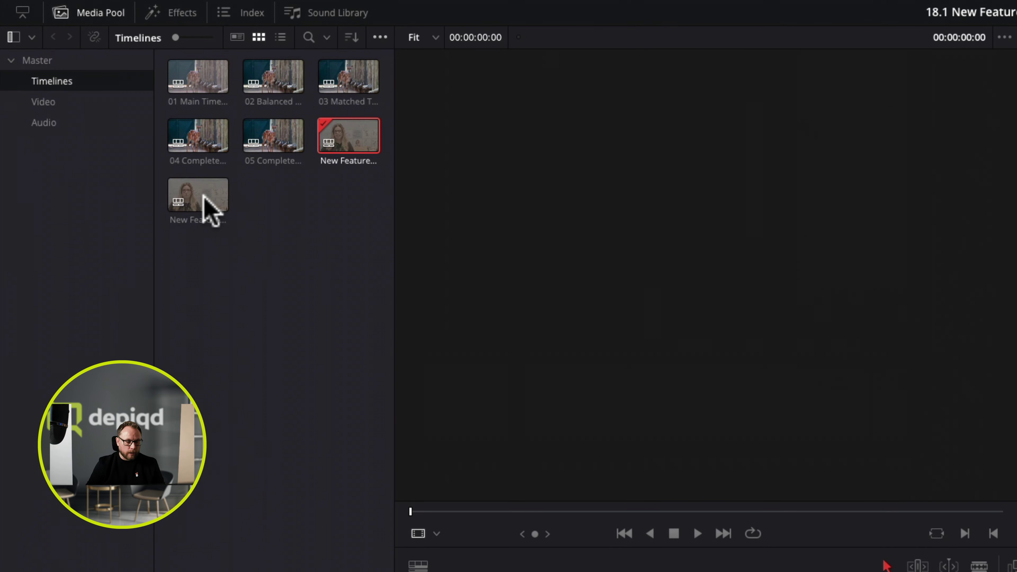
Step: Open the duplicated timeline and rename it 'New Features in 18.1 916'
{"action": "double_click", "coordinate": [207, 207]}
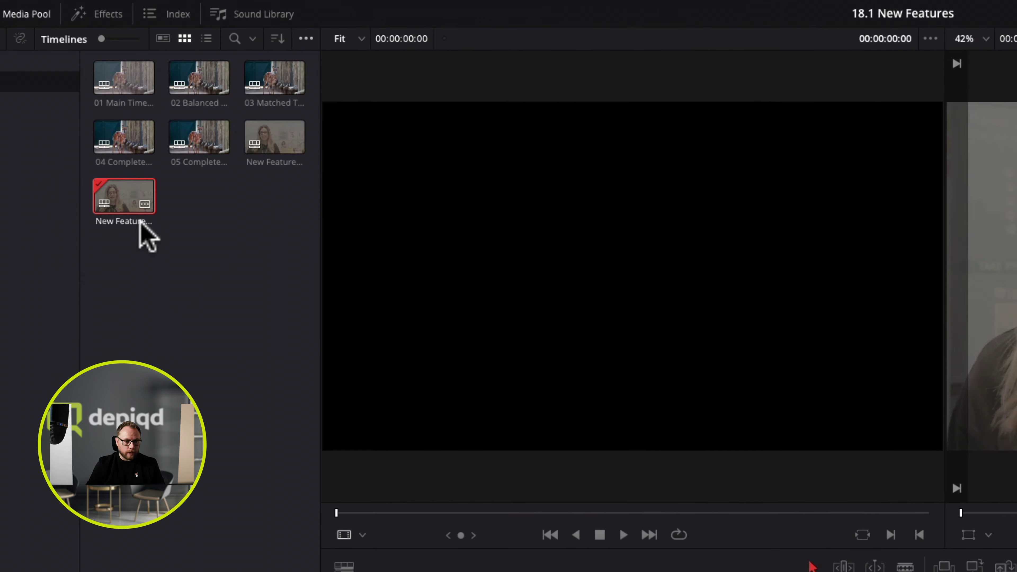
{"action": "left_click", "coordinate": [212, 220]}
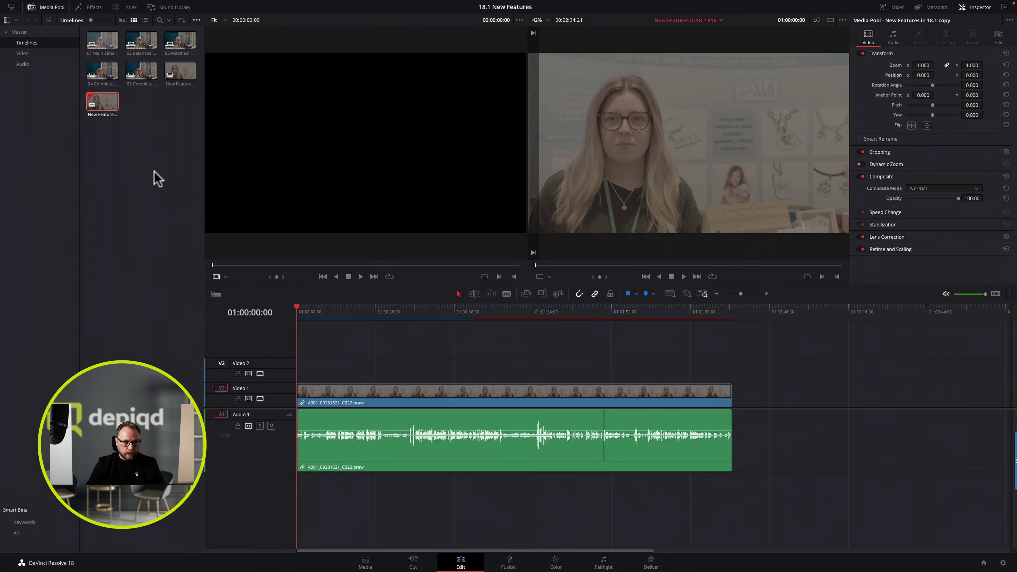
Step: Give the duplicate its own vertical 1080 x 1920 timeline settings, independent of project settings
{"action": "right_click", "coordinate": [108, 107]}
{"action": "mouse_move", "coordinate": [151, 112]}
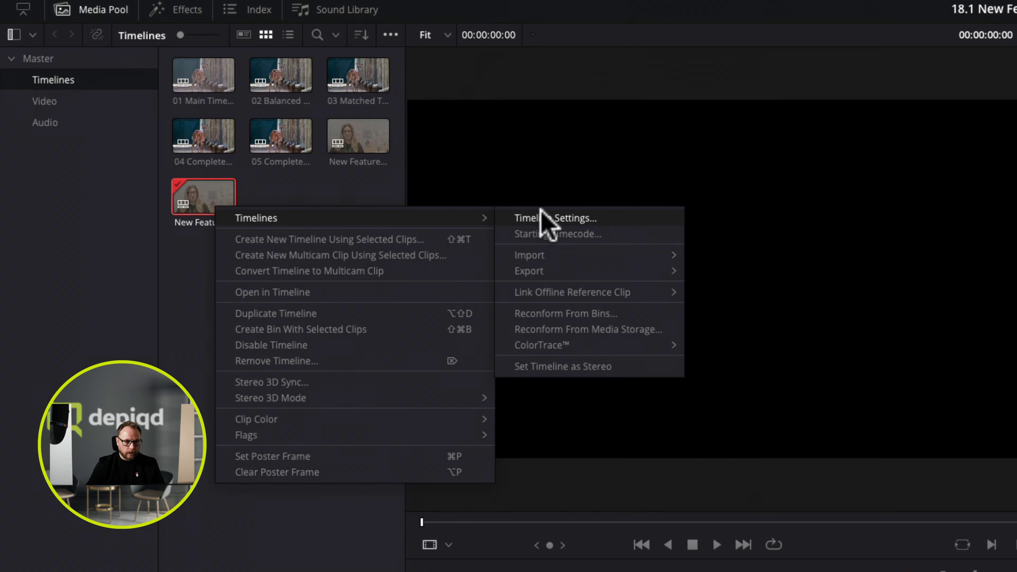
{"action": "left_click", "coordinate": [543, 217]}
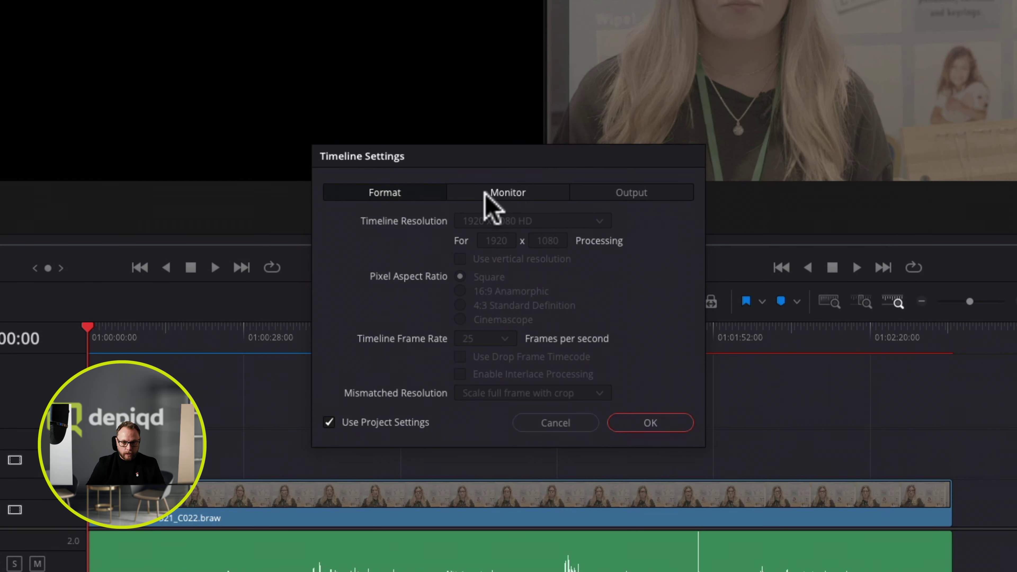
{"action": "left_click", "coordinate": [329, 423]}
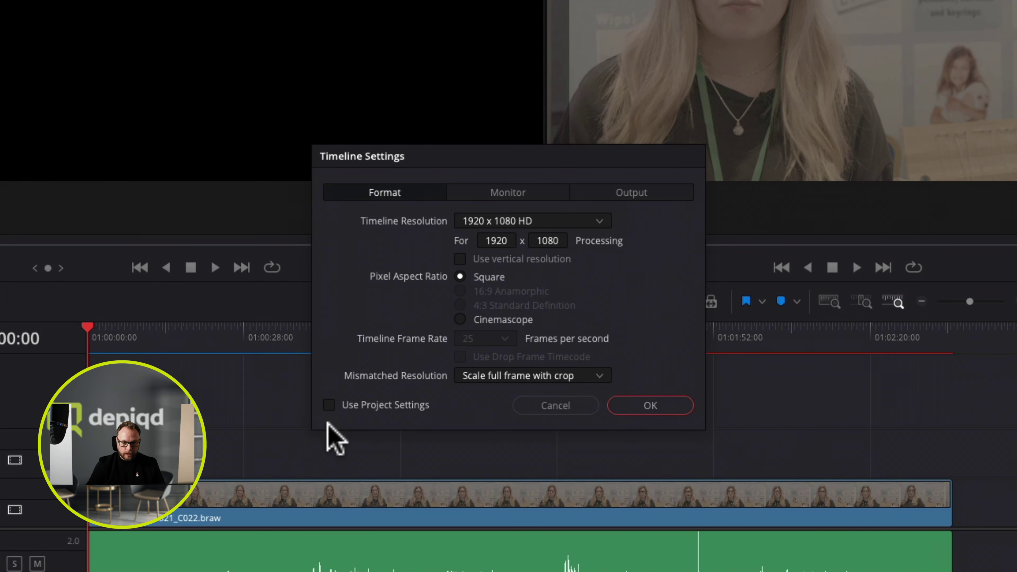
{"action": "left_click", "coordinate": [484, 259]}
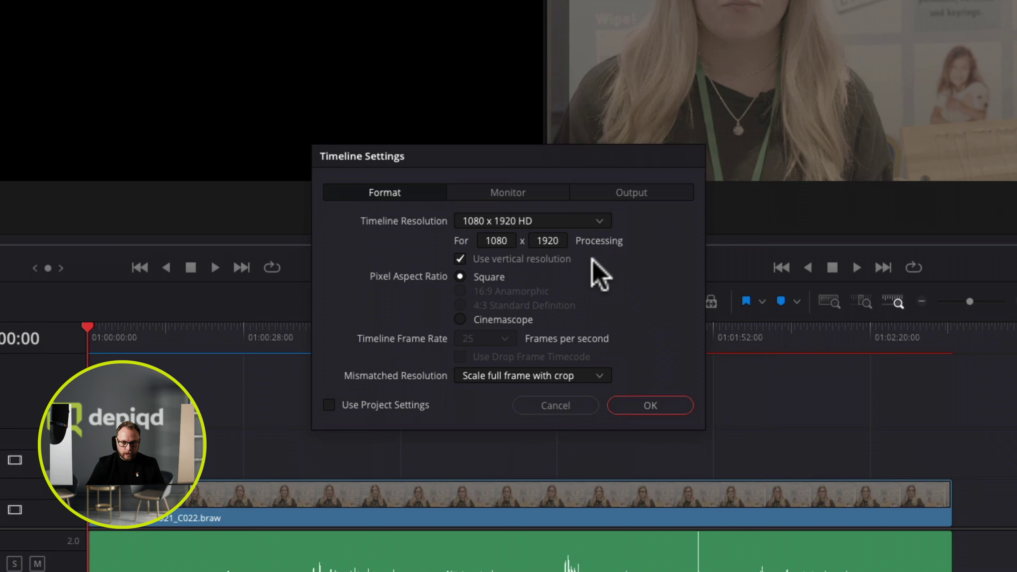
{"action": "left_click", "coordinate": [657, 408]}
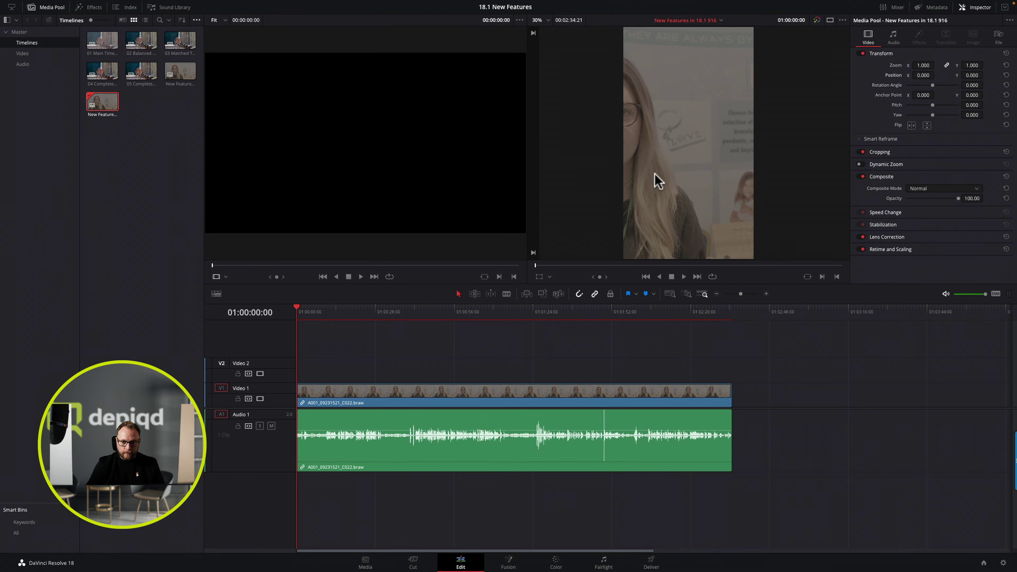
{"action": "left_click", "coordinate": [384, 397]}
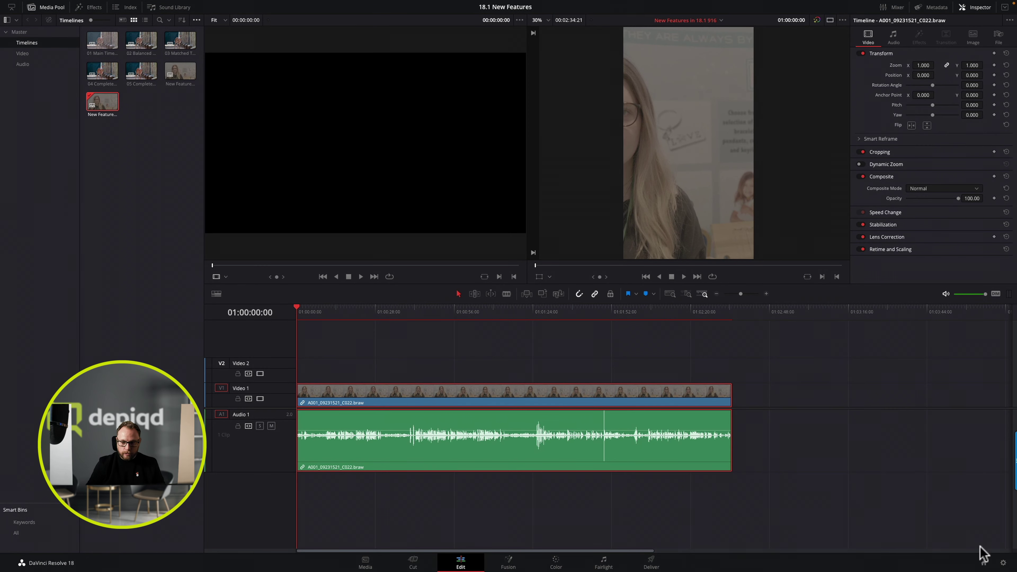
{"action": "key", "text": "shift+9"}
Step: Shift the clip to Position X 214 in the vertical frame and expand Smart Reframe
{"action": "left_click", "coordinate": [354, 107]}
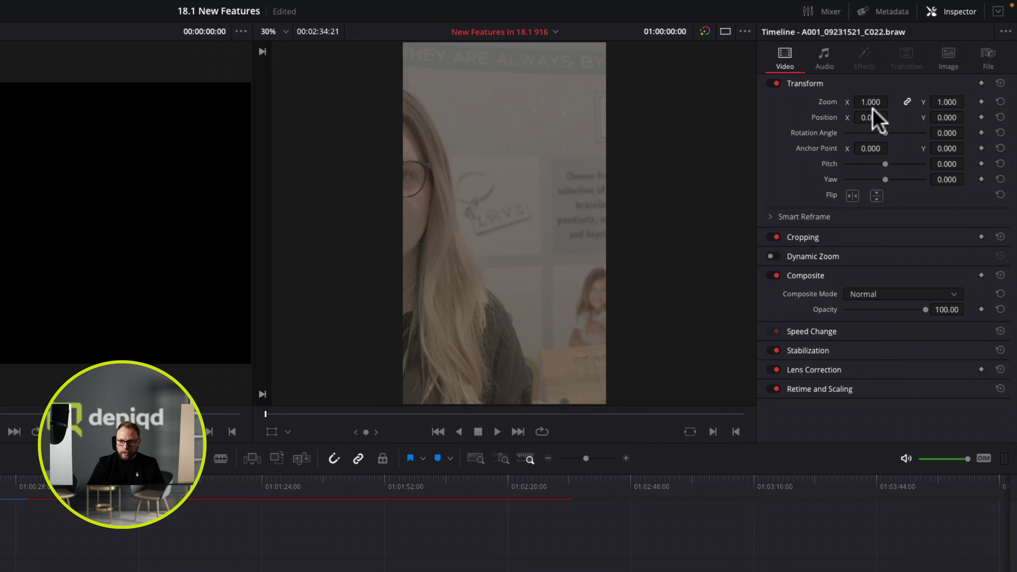
{"action": "left_click_drag", "start_coordinate": [874, 117], "coordinate": [892, 116]}
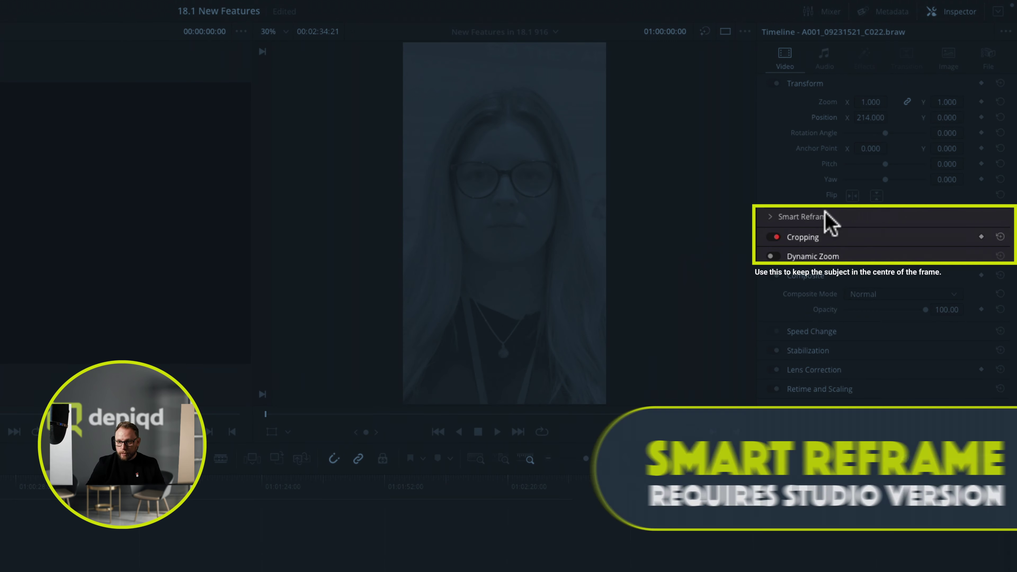
{"action": "left_click", "coordinate": [825, 220]}
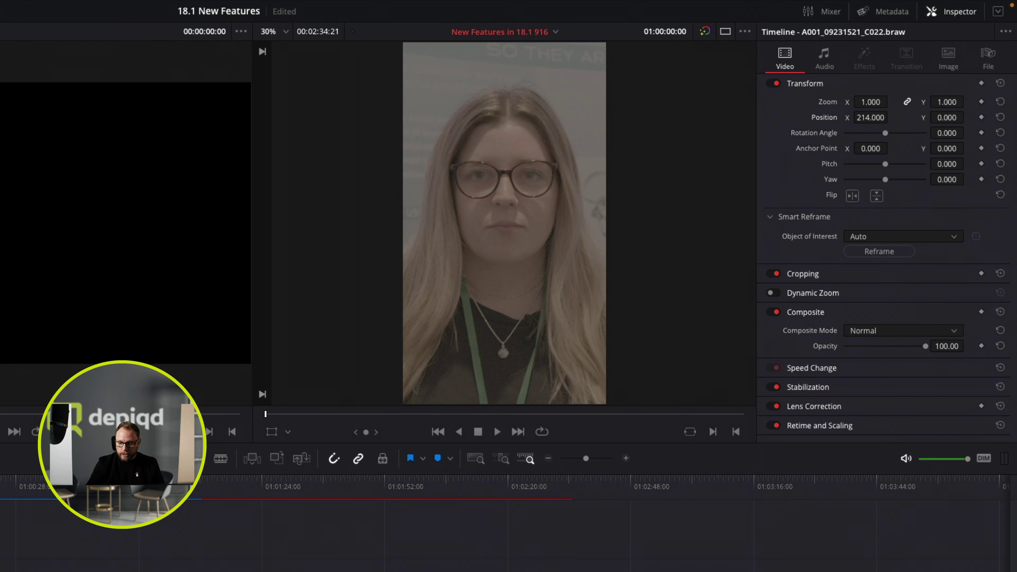
Step: Enable vertical resolution in Master Settings so the timeline becomes 1080 x 1920 HD
{"action": "key", "text": "shift+9"}
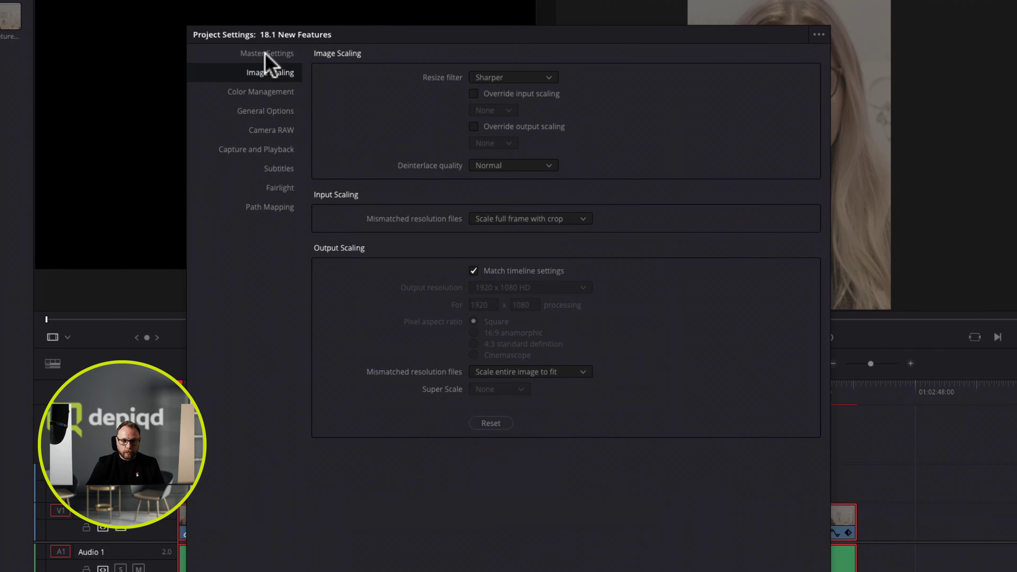
{"action": "left_click", "coordinate": [266, 54]}
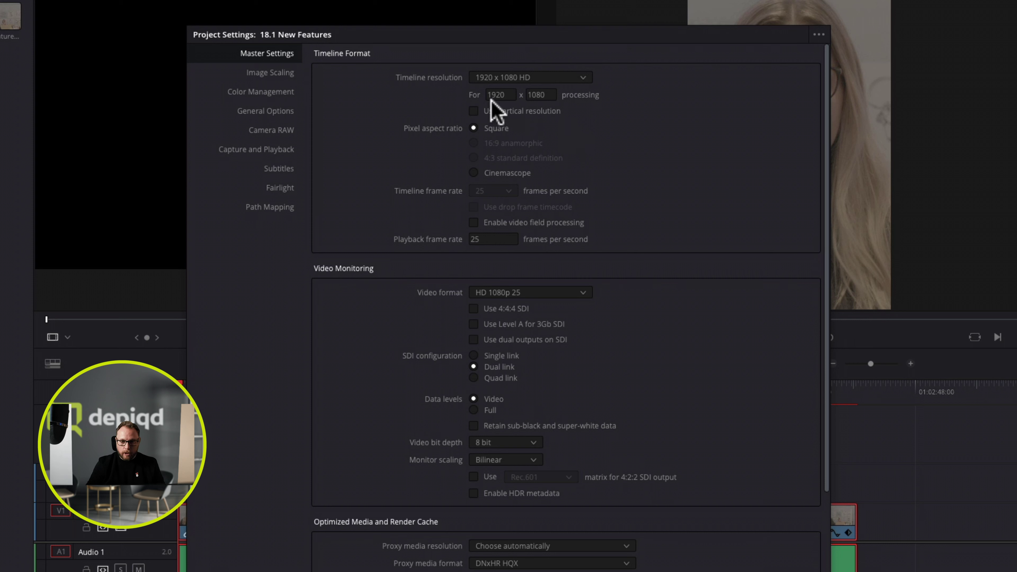
{"action": "left_click", "coordinate": [474, 111]}
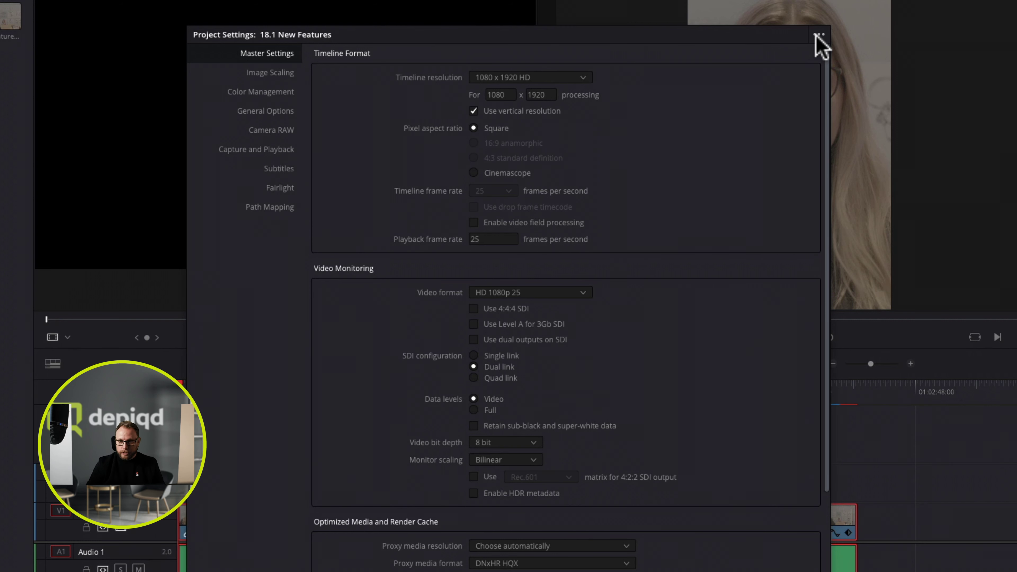
{"action": "left_click", "coordinate": [944, 56]}
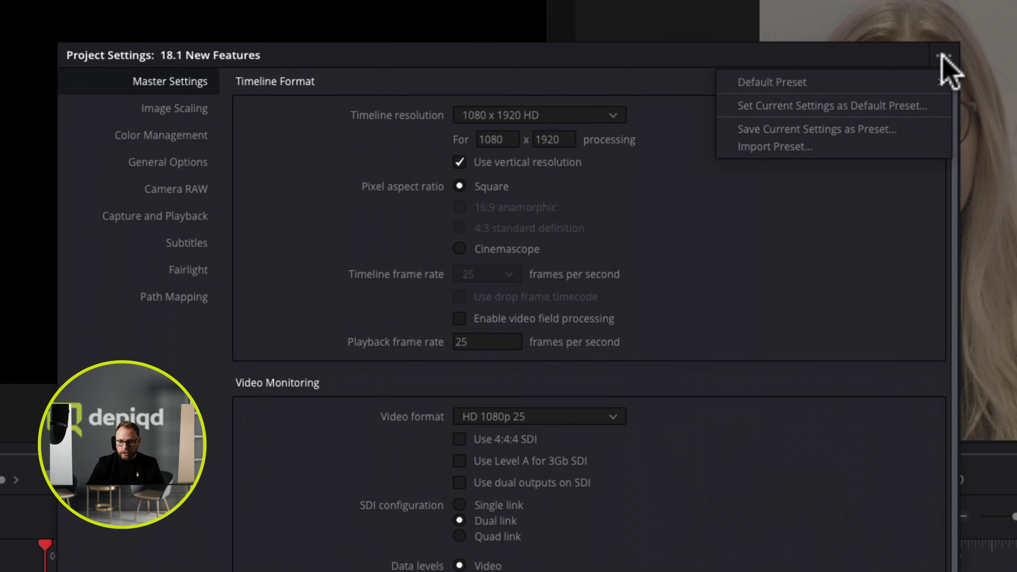